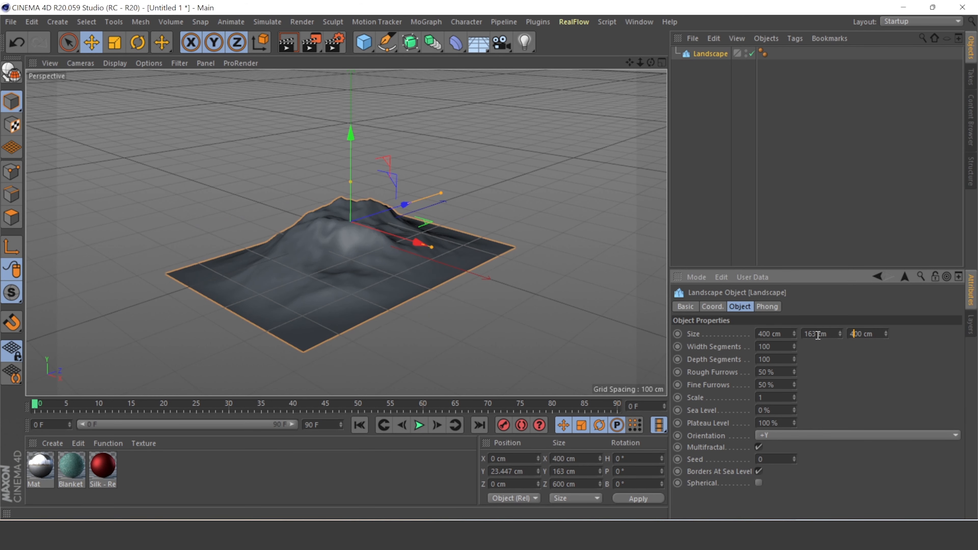
- Set the landscape's height to 224 cm and turn off its Borders At Sea Level option
left_click(596, 279)
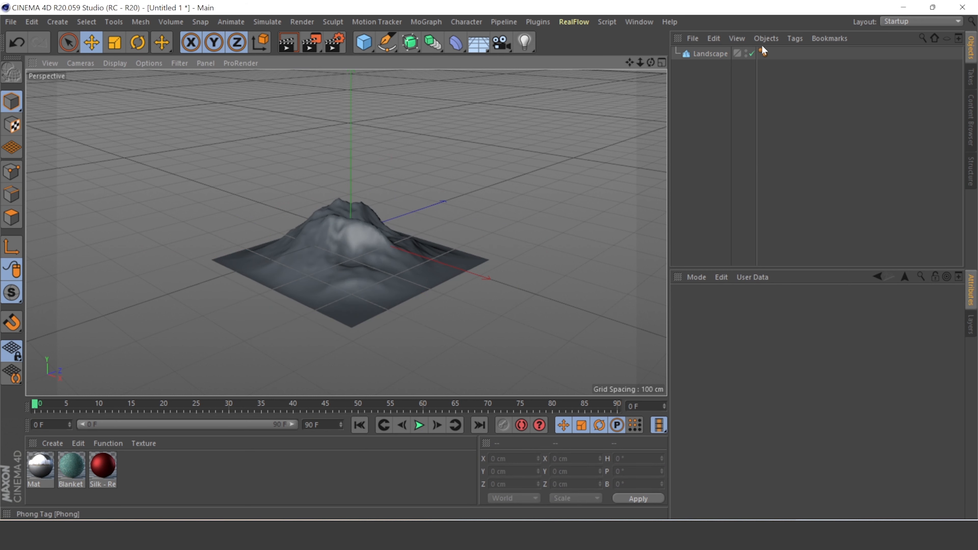
left_click(709, 55)
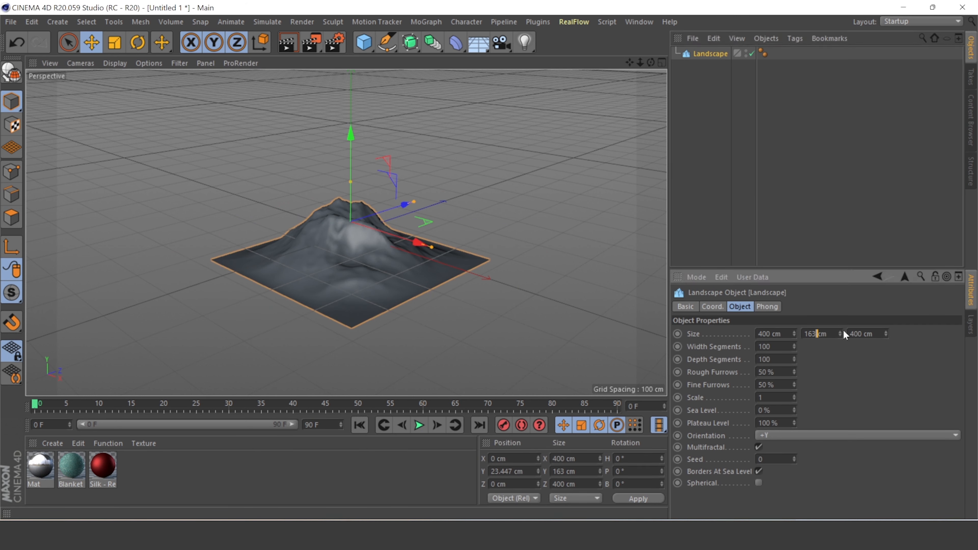
left_click_drag(809, 333, 819, 332)
type("35")
left_click(789, 332)
left_click_drag(837, 331, 837, 299)
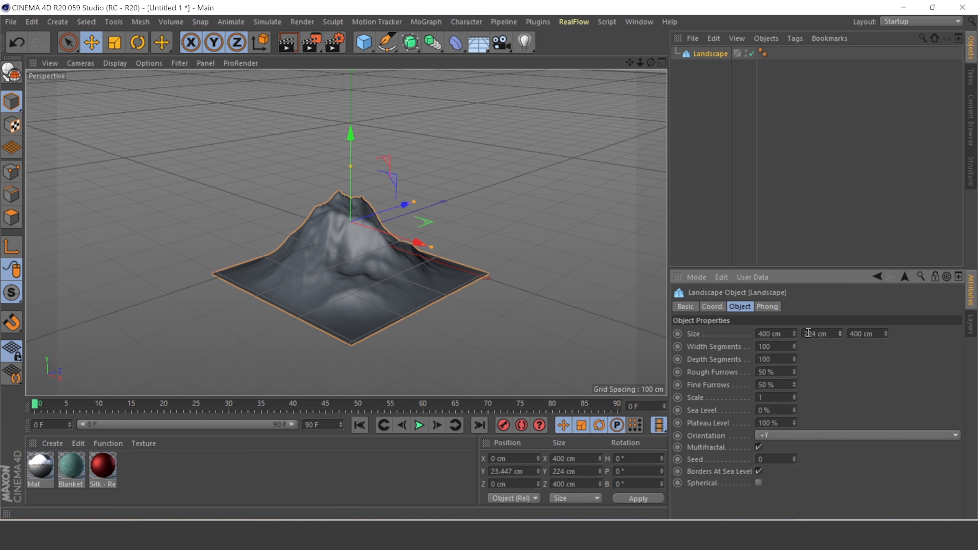
left_click(759, 483)
left_click(758, 483)
left_click(759, 472)
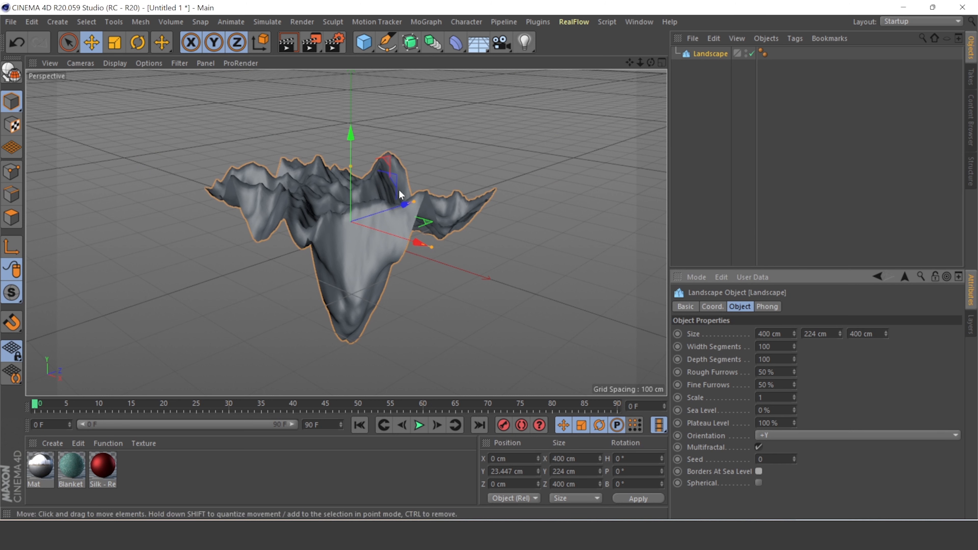
- Add a Helix spline and hide the landscape in the viewport so only the helix shows
left_click(389, 48)
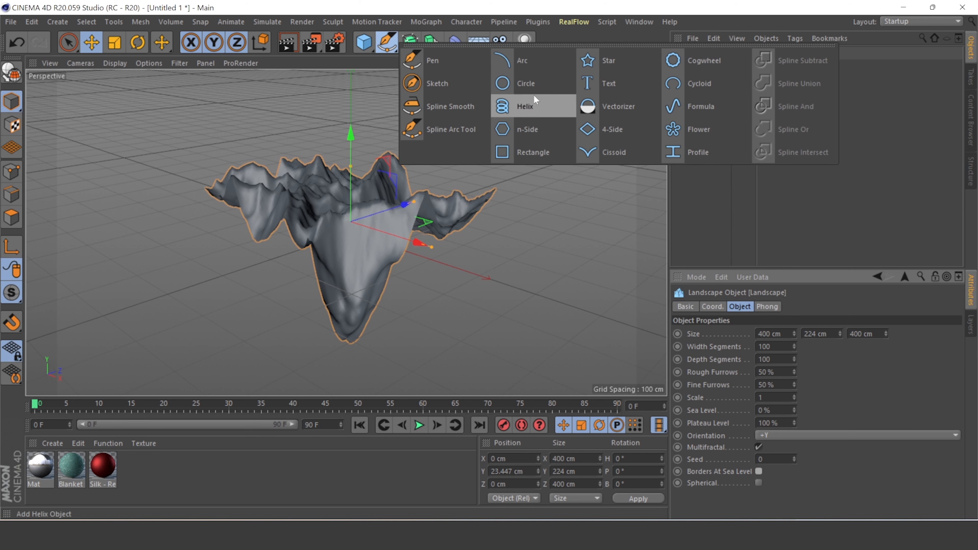
left_click(518, 104)
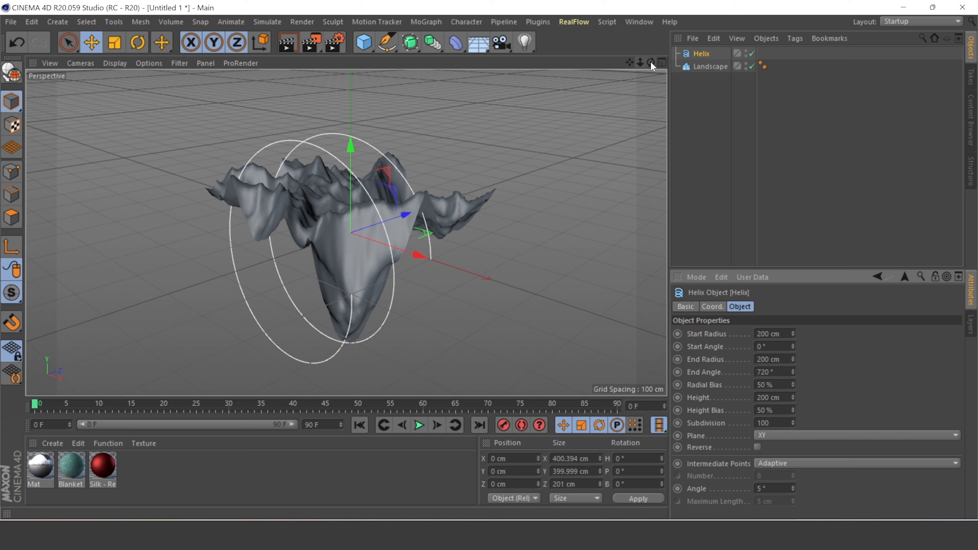
mouse_move(650, 62)
left_mouse_down()
mouse_move(581, 54)
mouse_move(636, 42)
mouse_move(637, 73)
mouse_move(650, 62)
left_mouse_up()
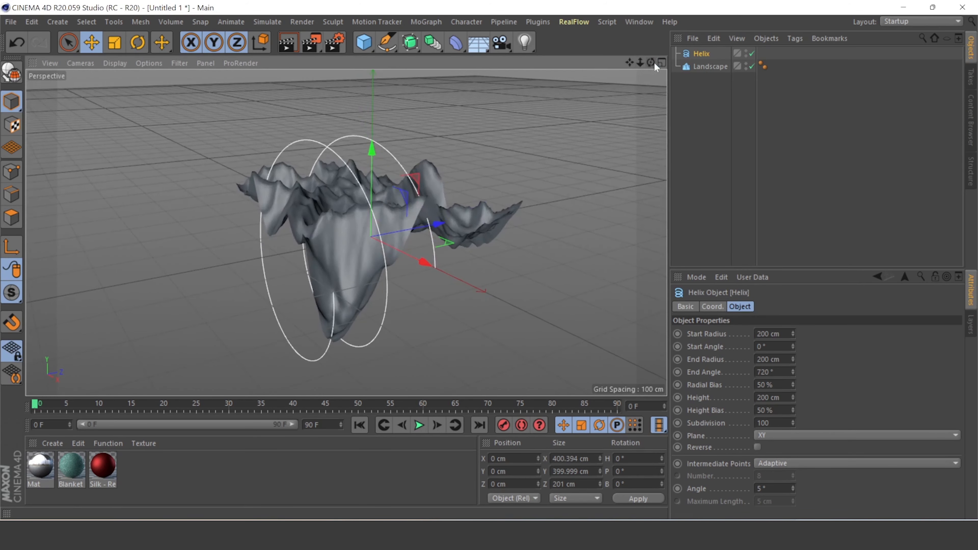
left_click(700, 54)
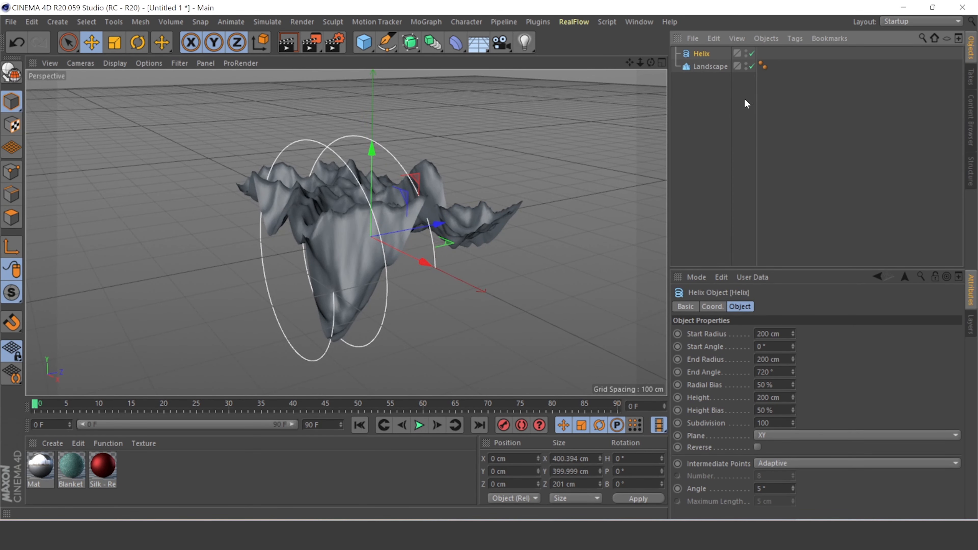
left_click(746, 53)
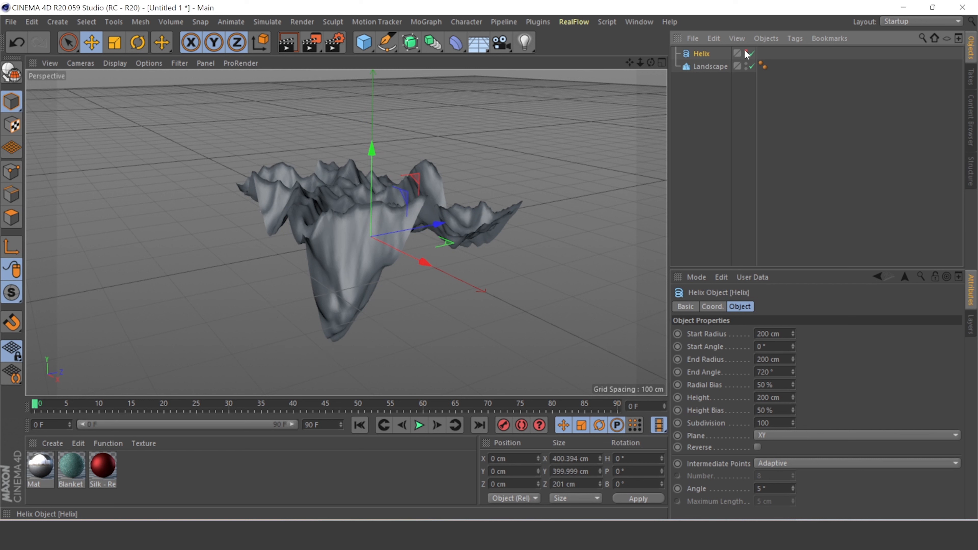
left_click(746, 52)
left_click(747, 65)
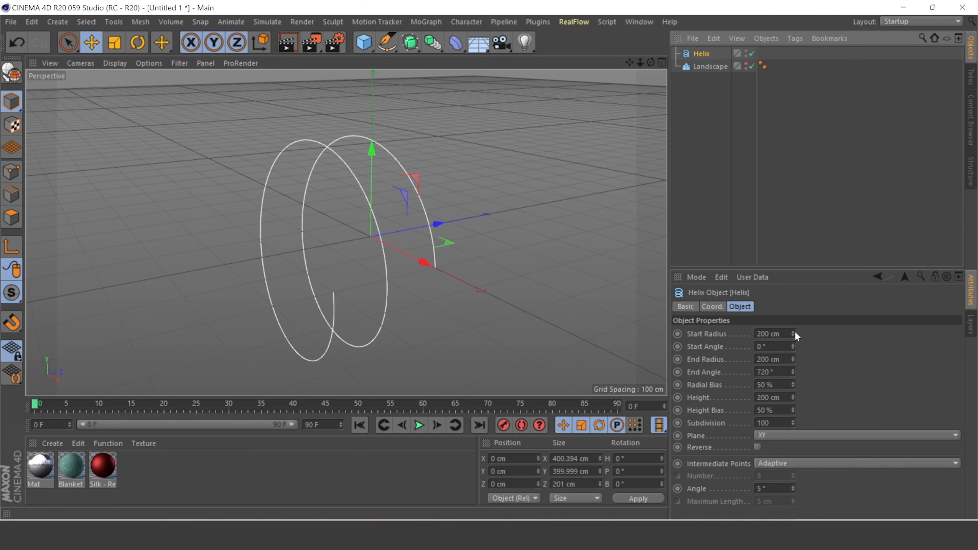
- Give the helix a 249 cm start radius, 18 cm end radius, 549° end angle and 543 cm height, and shift it to about 179 cm along Z
left_click_drag(792, 333, 787, 370)
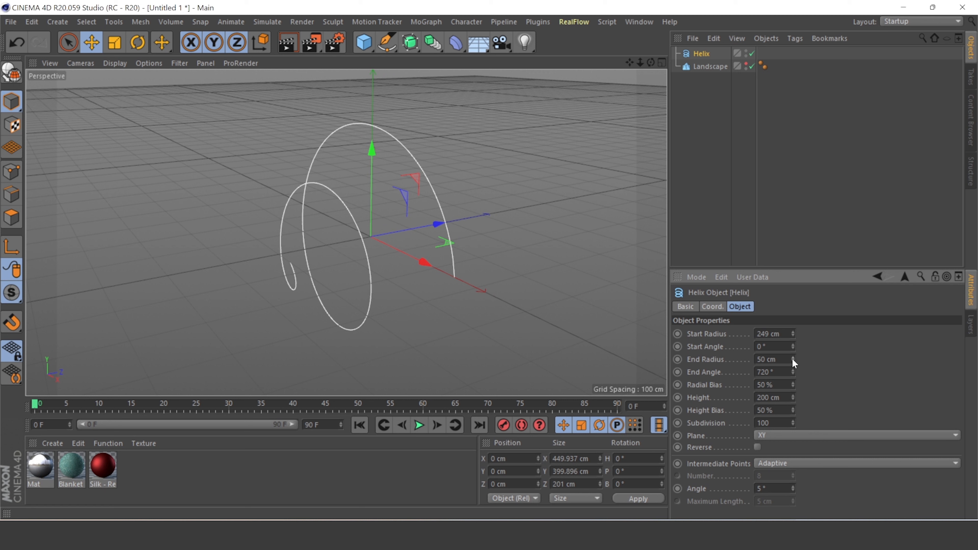
left_click_drag(793, 359, 792, 379)
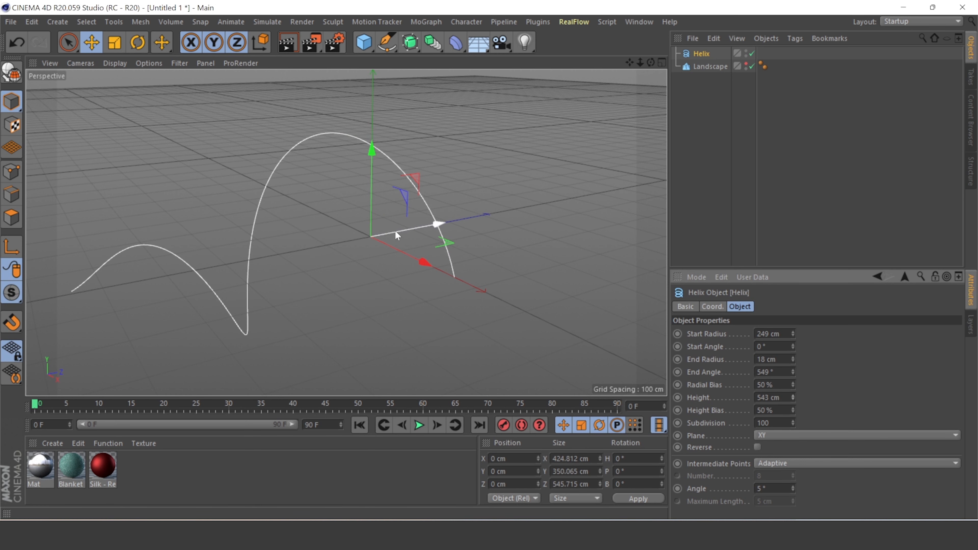
left_click_drag(400, 231, 506, 212)
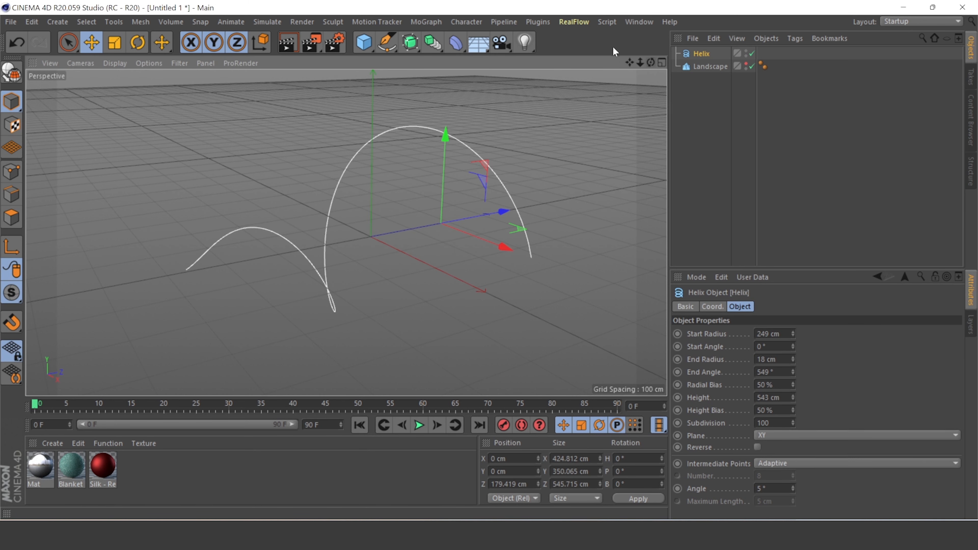
- Set the helix's height to 671 cm and move it along the Z axis to about 300 cm
mouse_move(630, 63)
left_mouse_down()
mouse_move(650, 62)
mouse_move(627, 31)
mouse_move(616, 60)
mouse_move(654, 37)
mouse_move(647, 62)
left_mouse_up()
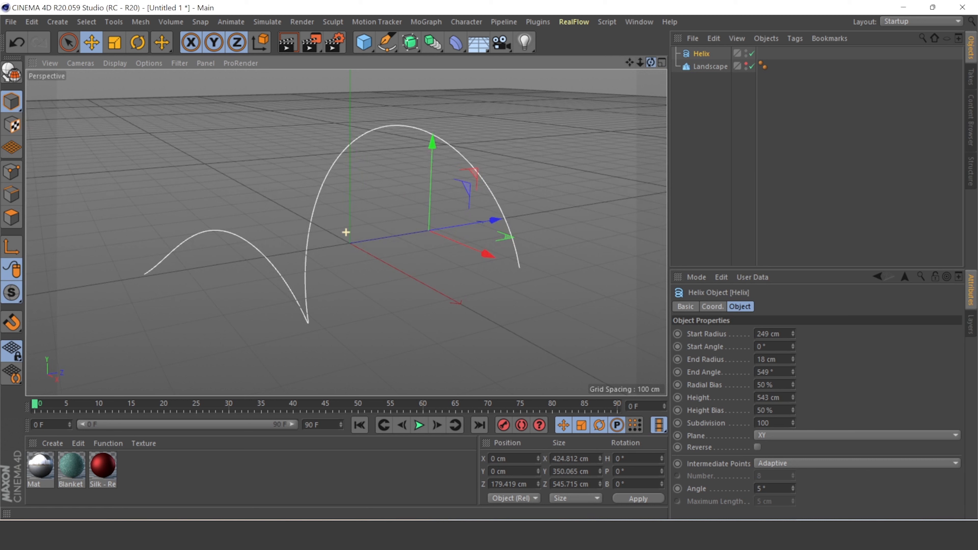
left_click_drag(793, 397, 805, 390)
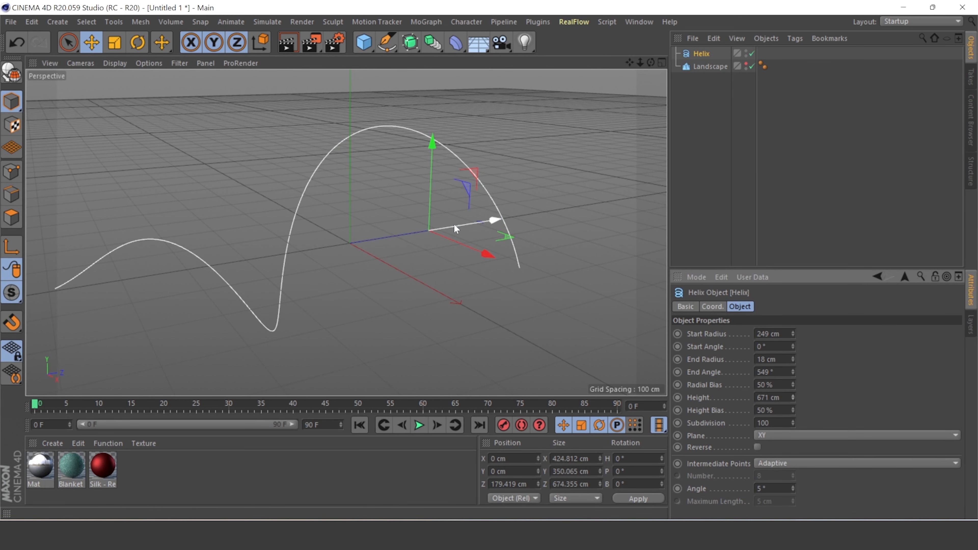
left_click_drag(459, 225, 512, 217)
left_click(735, 123)
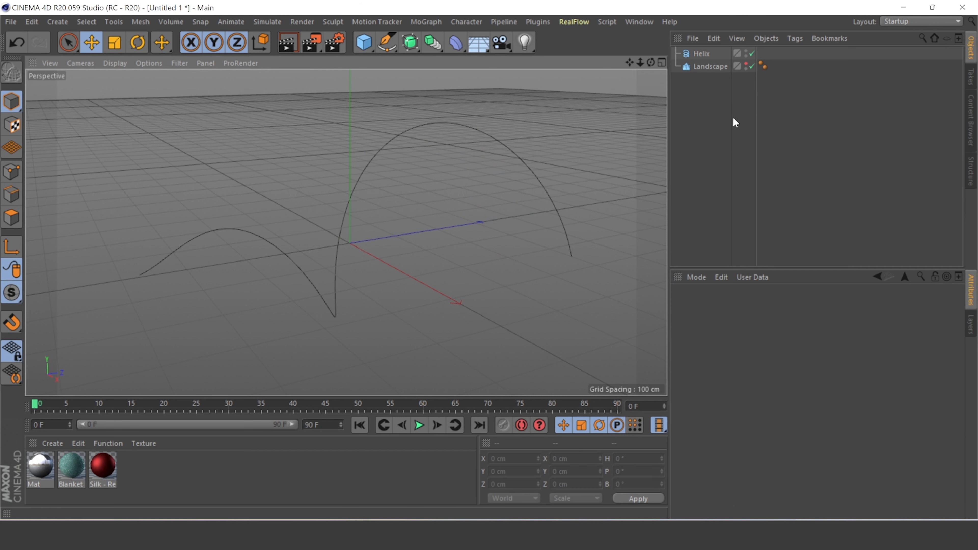
- Make the landscape visible in the viewport again
left_click(746, 64)
left_click(348, 228)
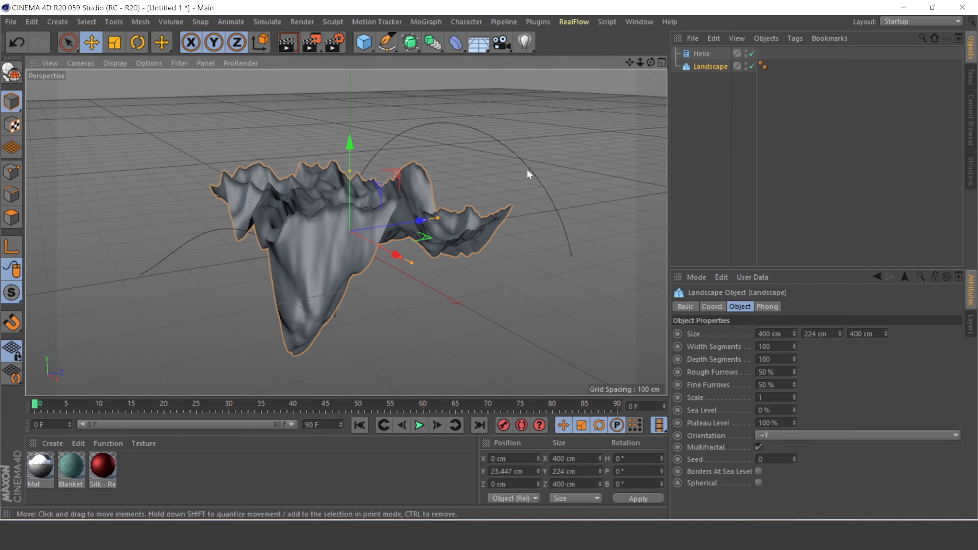
left_click(697, 116)
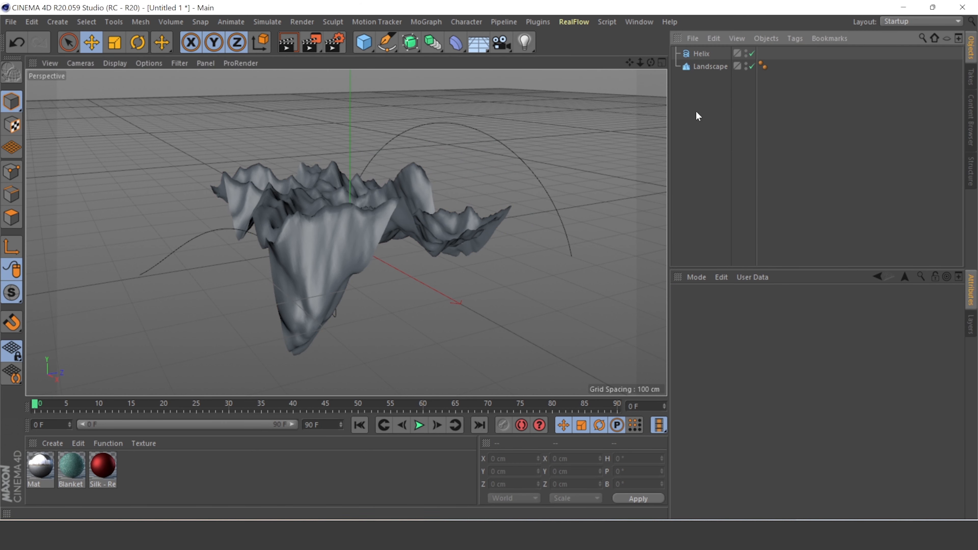
- Add a Spline Wrap deformer as a child of the landscape and assign the helix as its spline
left_click(456, 42)
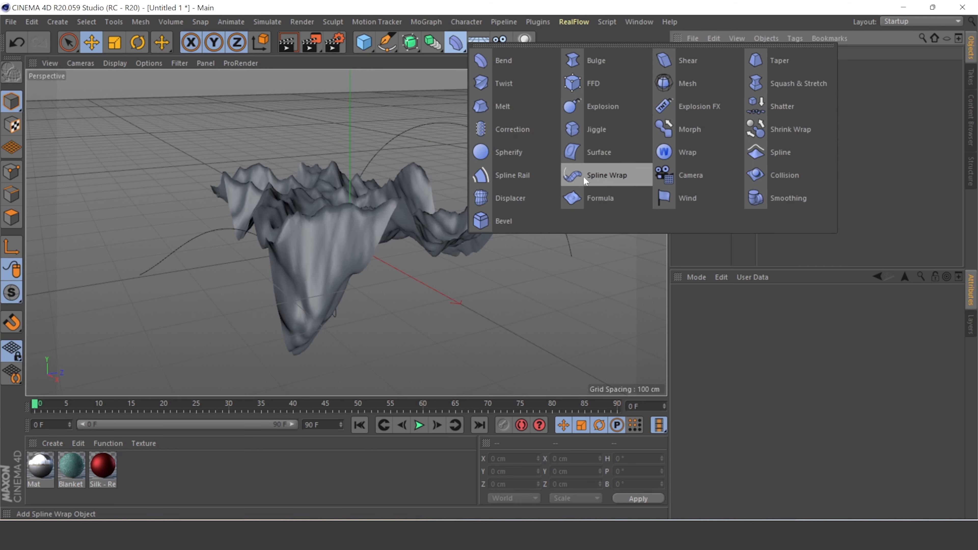
left_click(609, 176)
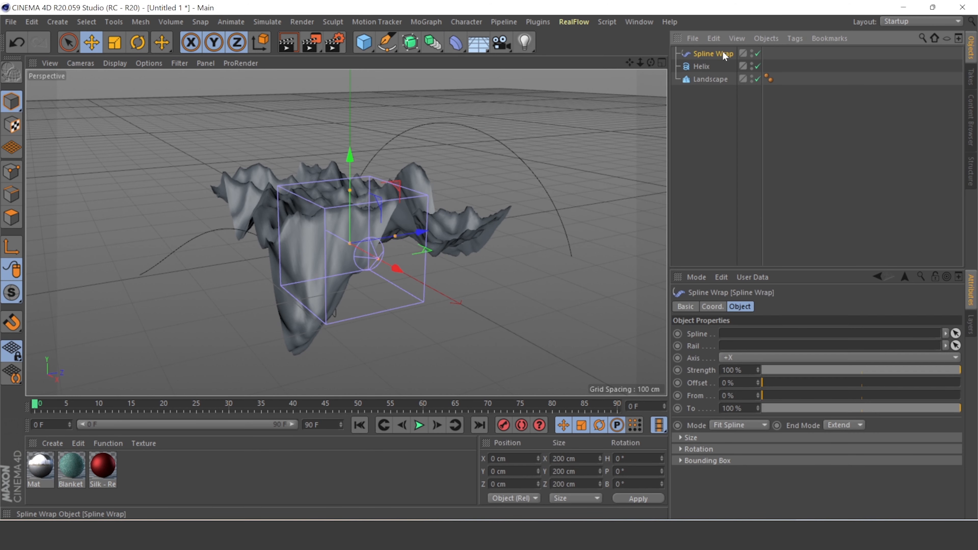
left_click_drag(708, 57, 700, 79)
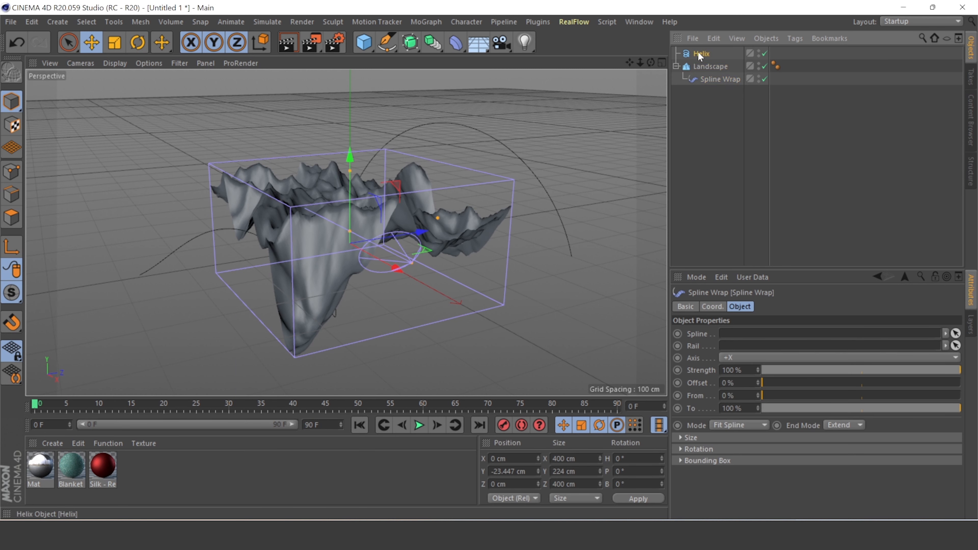
left_click_drag(701, 54, 743, 333)
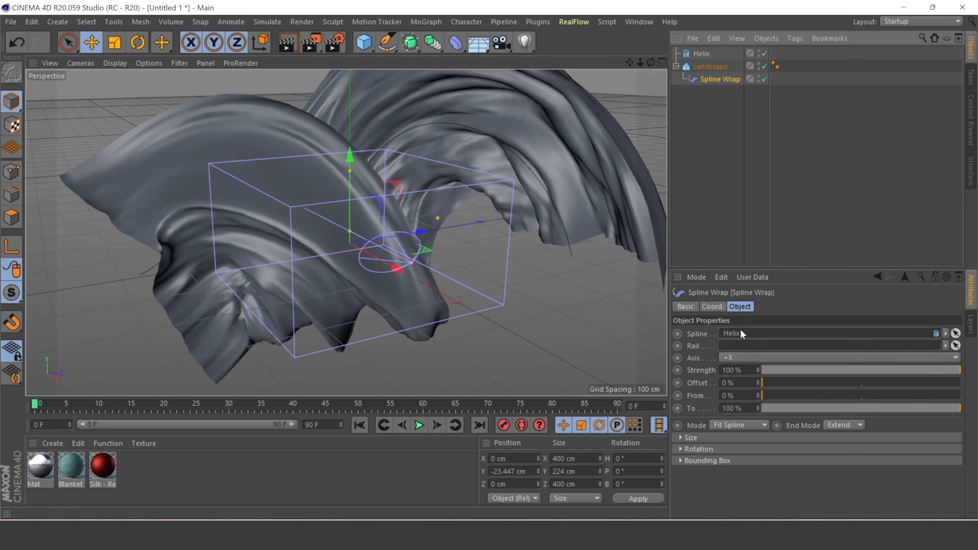
left_click_drag(641, 65, 615, 67)
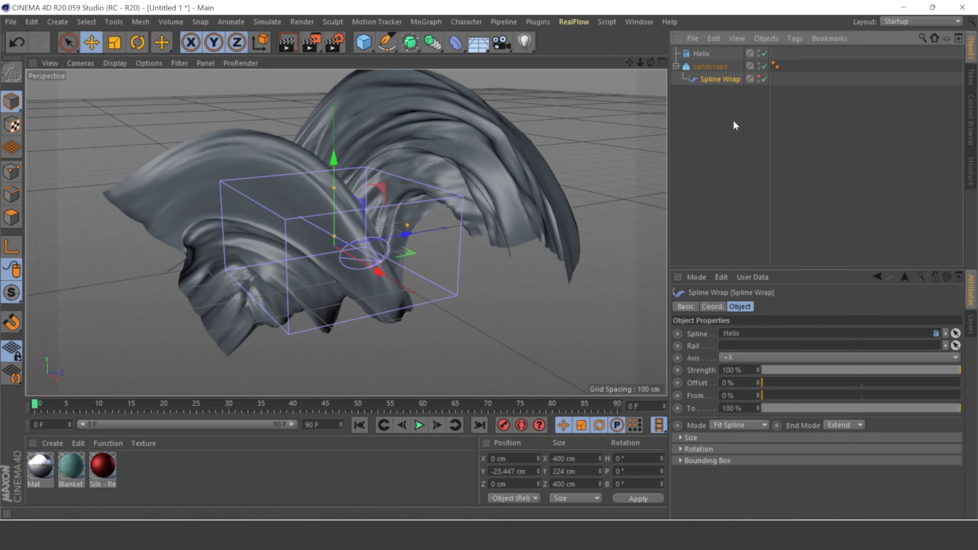
left_click(490, 311)
- Set the wrapped landscape's width to 383 cm
left_click(712, 80)
left_click(712, 69)
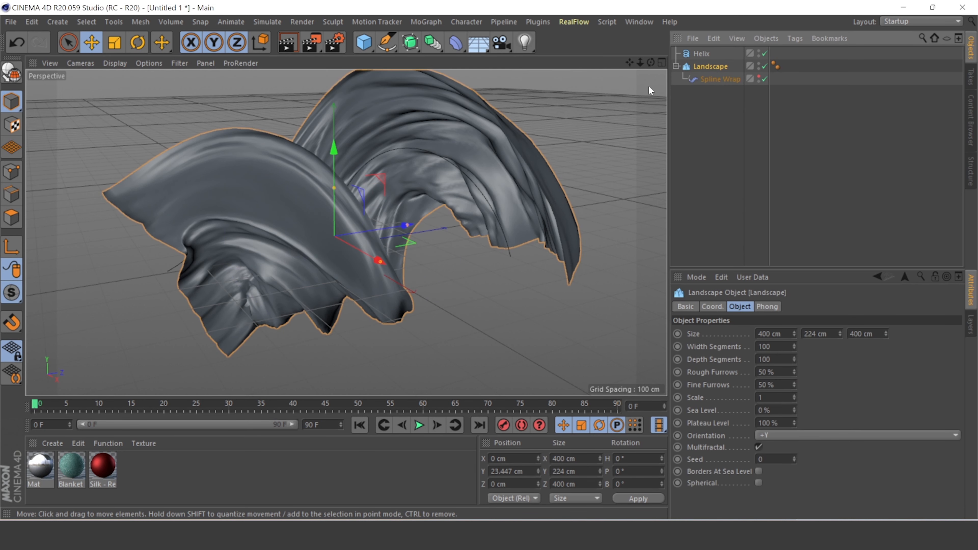
left_click_drag(629, 62, 629, 77)
left_click(696, 56)
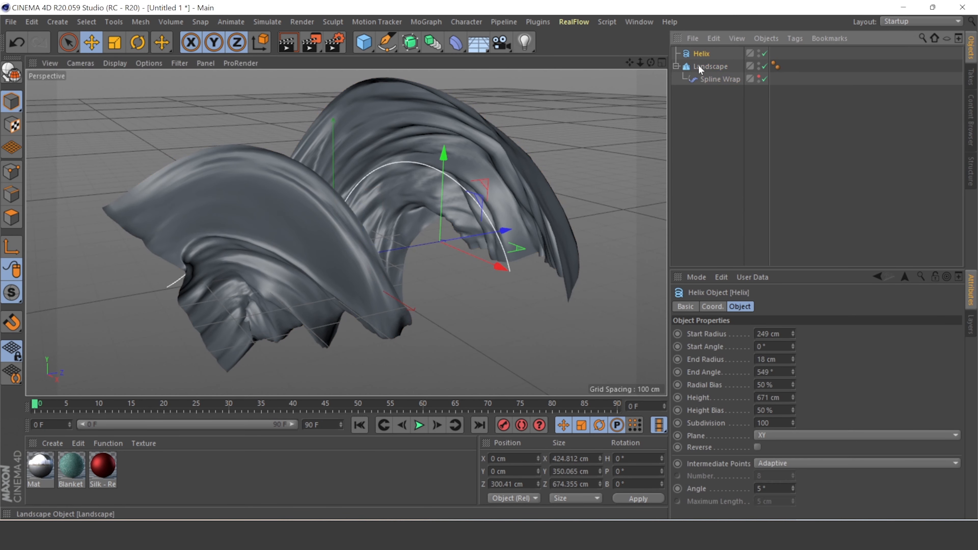
left_click(699, 66)
left_click_drag(792, 332, 792, 339)
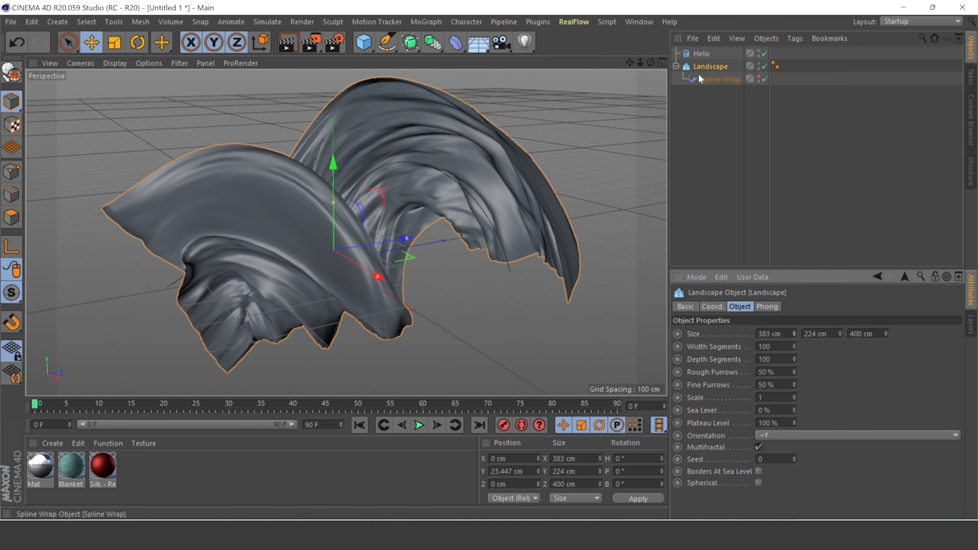
left_click(700, 66)
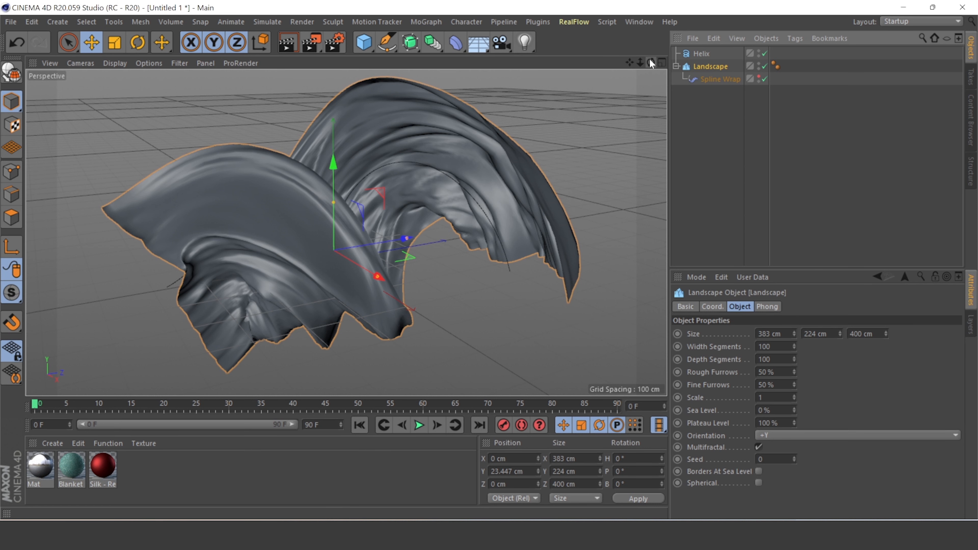
- Lower the Size Strength of the Spline Wrap deformer to make the wrapped landscape much thinner along the helix
left_click_drag(651, 63, 679, 68)
left_click(720, 80)
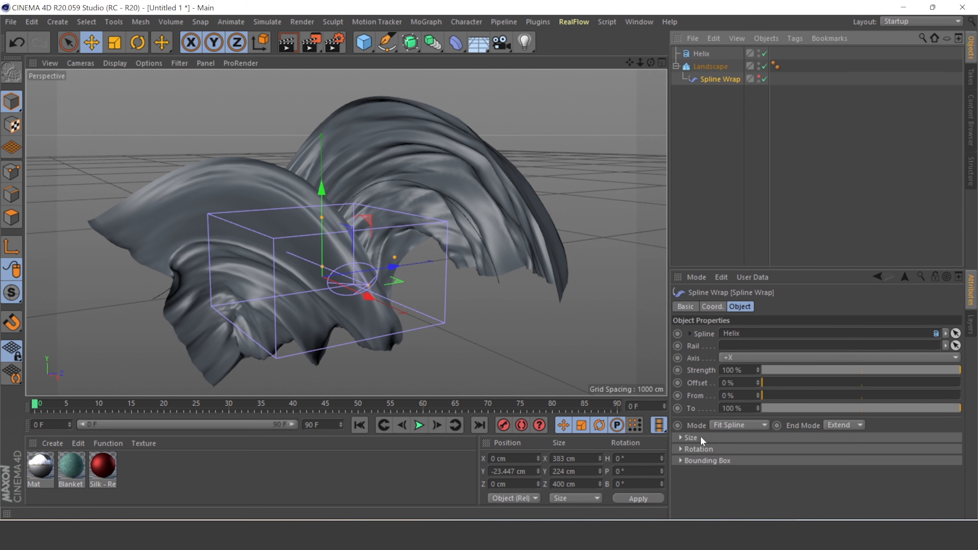
left_click(689, 437)
scroll(910, 312, "down", 1)
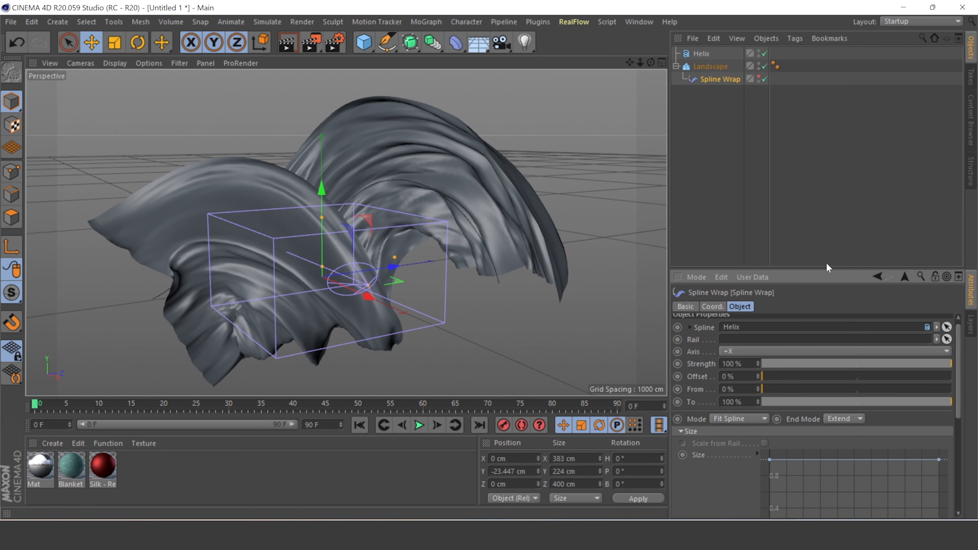
left_click_drag(828, 266, 826, 144)
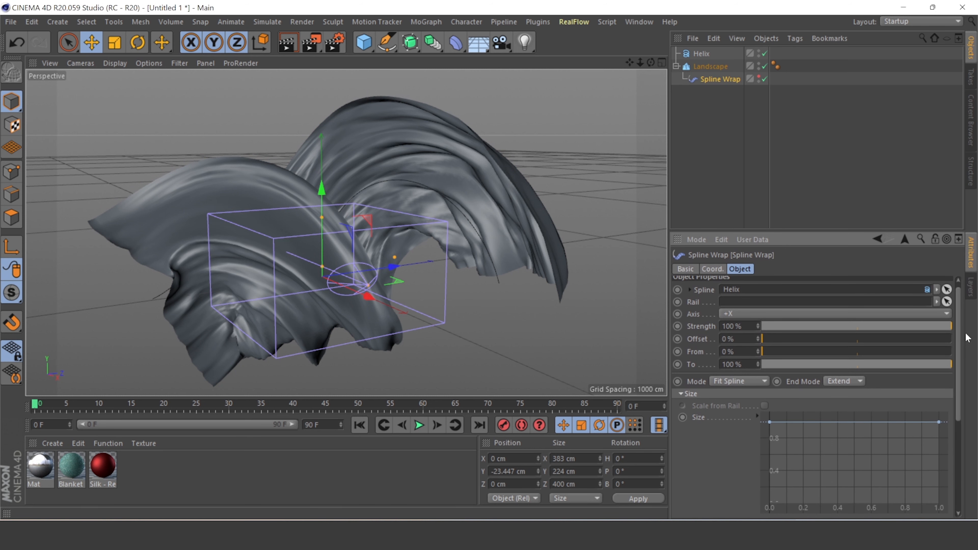
left_click_drag(959, 328, 950, 368)
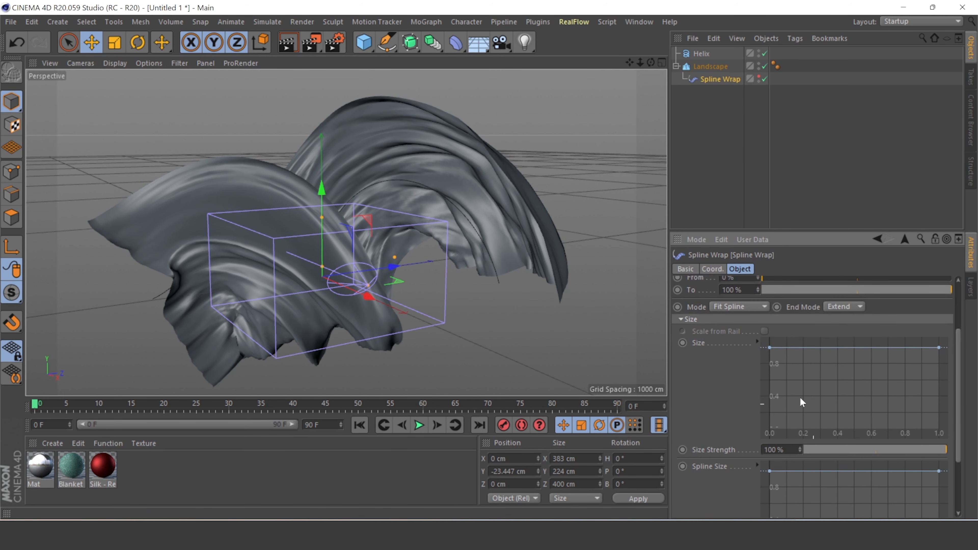
left_click_drag(936, 452, 846, 451)
left_click(553, 196)
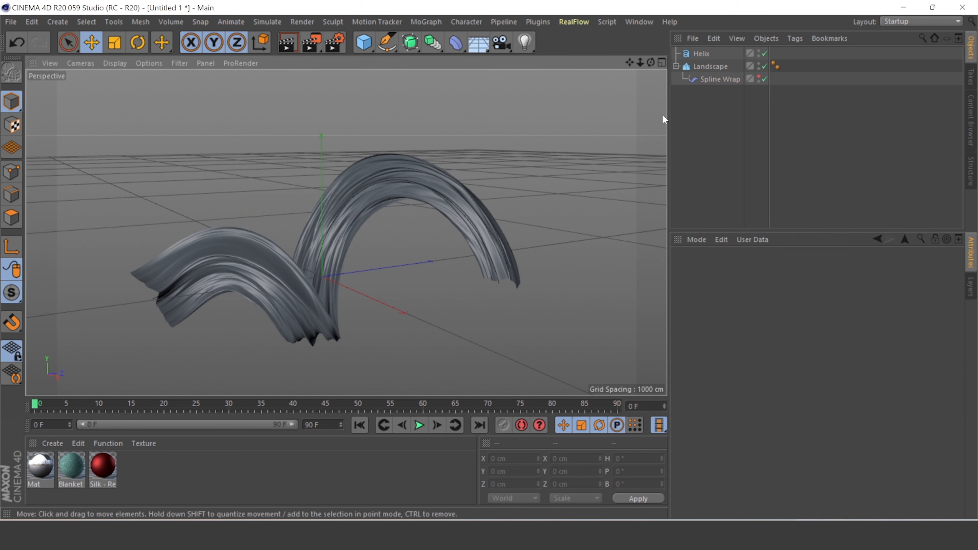
left_click(713, 82)
left_click(600, 127)
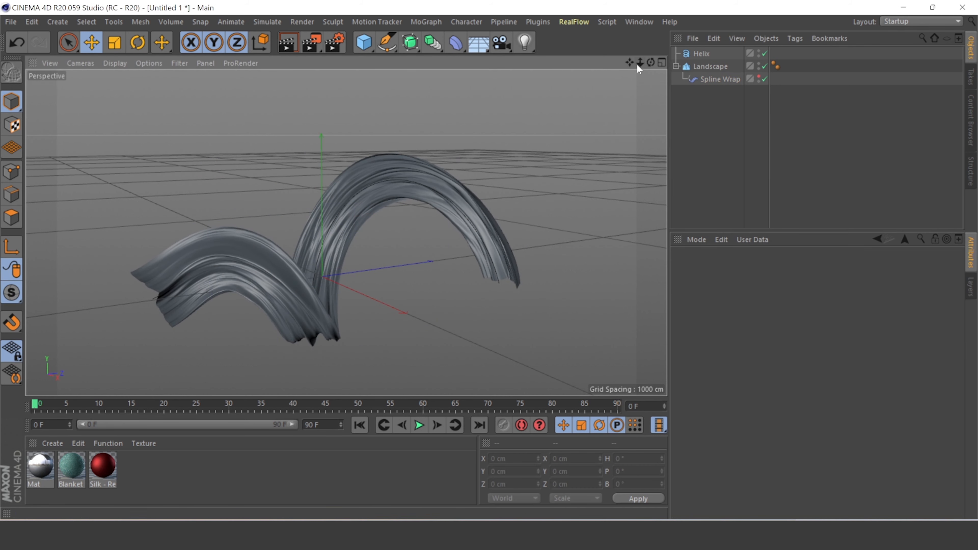
- Set the wrapped landscape's height to 117 cm
mouse_move(640, 63)
left_mouse_down()
mouse_move(347, 233)
mouse_move(650, 63)
mouse_move(346, 231)
mouse_move(648, 62)
left_mouse_up()
left_click(709, 66)
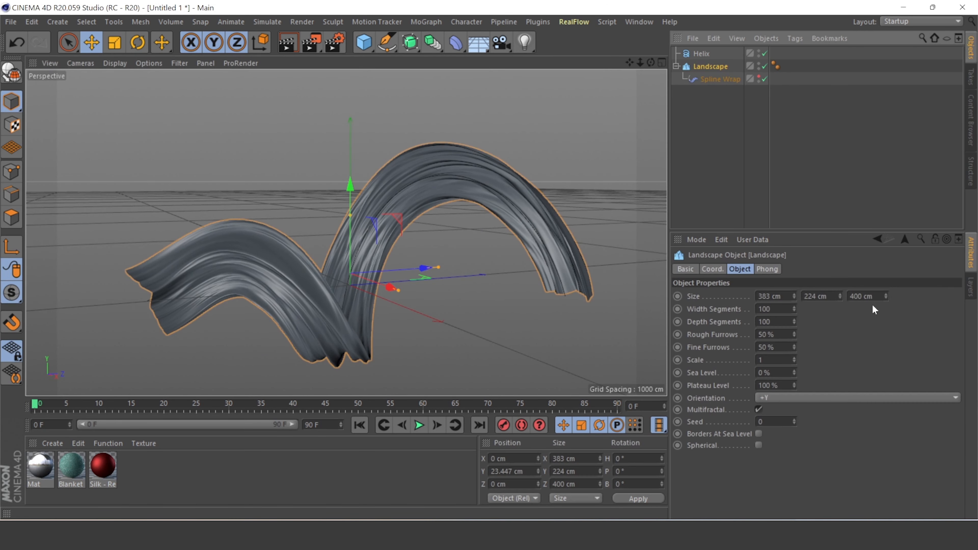
left_click_drag(840, 297, 840, 337)
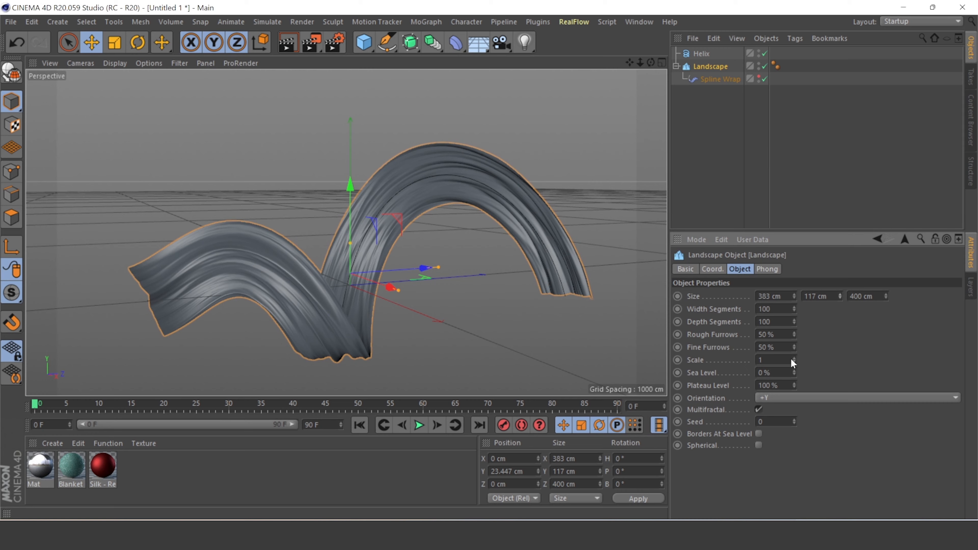
- Set the landscape's Scale to 1.46, its height to 106 cm and its depth to 404 cm
left_click_drag(794, 360, 793, 337)
left_click_drag(886, 296, 839, 299)
mouse_move(651, 62)
left_mouse_down()
mouse_move(601, 79)
mouse_move(647, 111)
mouse_move(659, 69)
left_mouse_up()
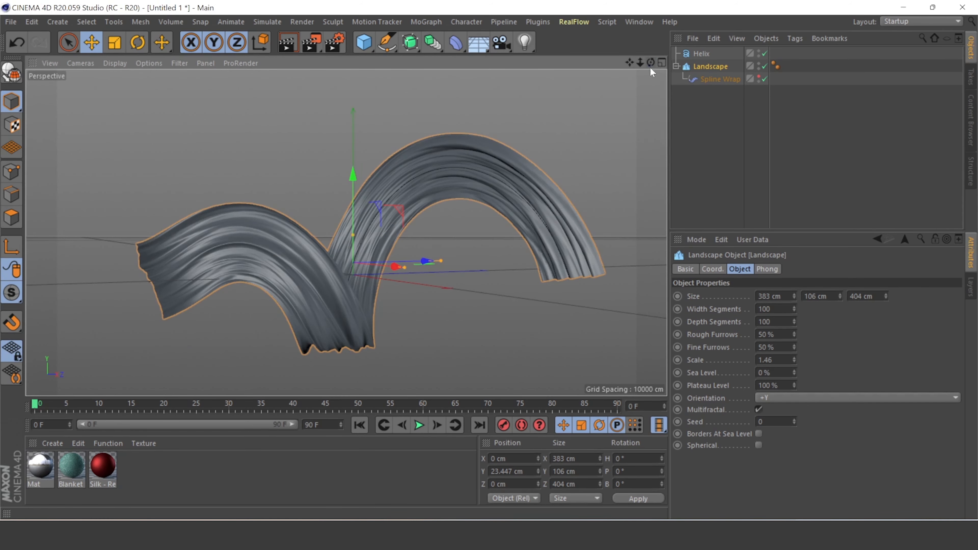
- Set the Size Strength of the Spline Wrap deformer to 28%
left_click(705, 54)
left_click(708, 67)
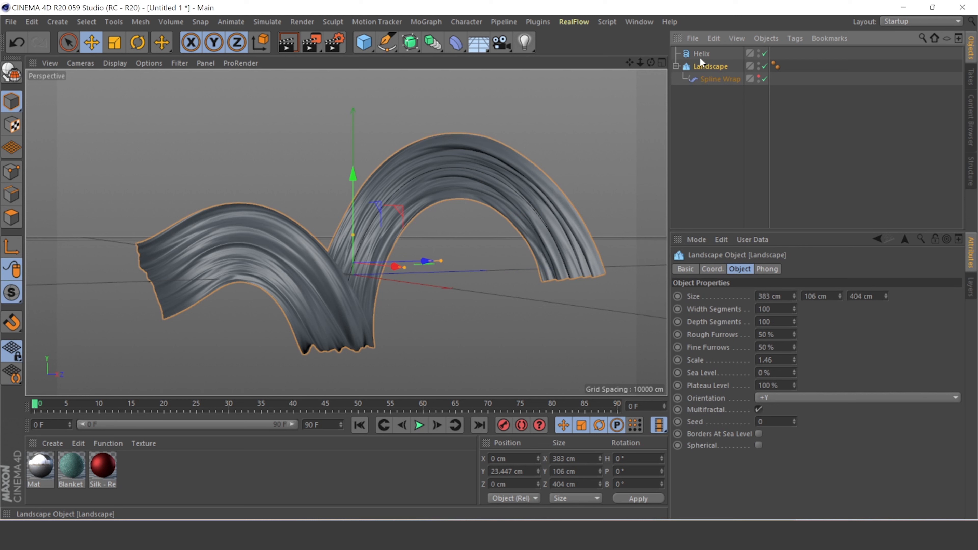
left_click(713, 80)
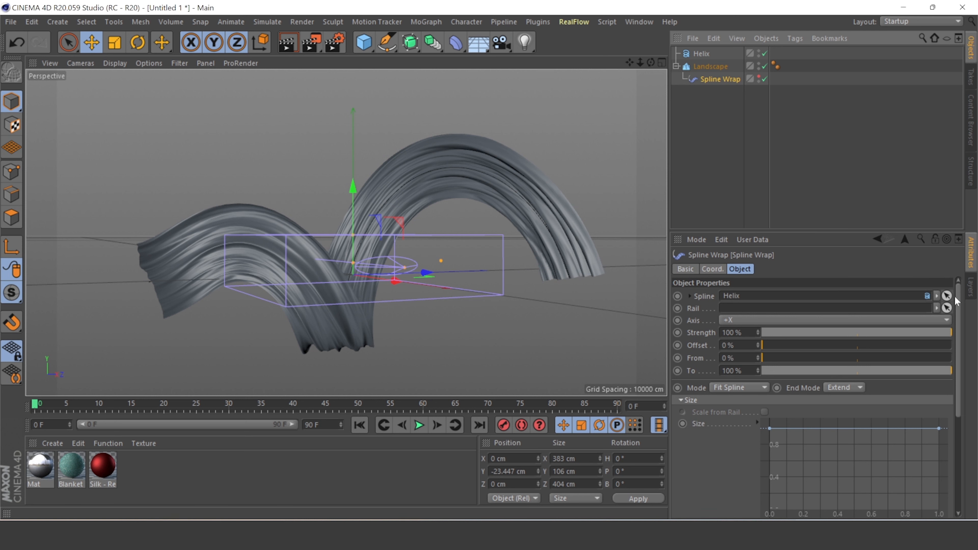
scroll(956, 302, "down", 5)
mouse_move(859, 424)
left_mouse_down()
mouse_move(890, 426)
mouse_move(837, 426)
mouse_move(844, 430)
left_mouse_up()
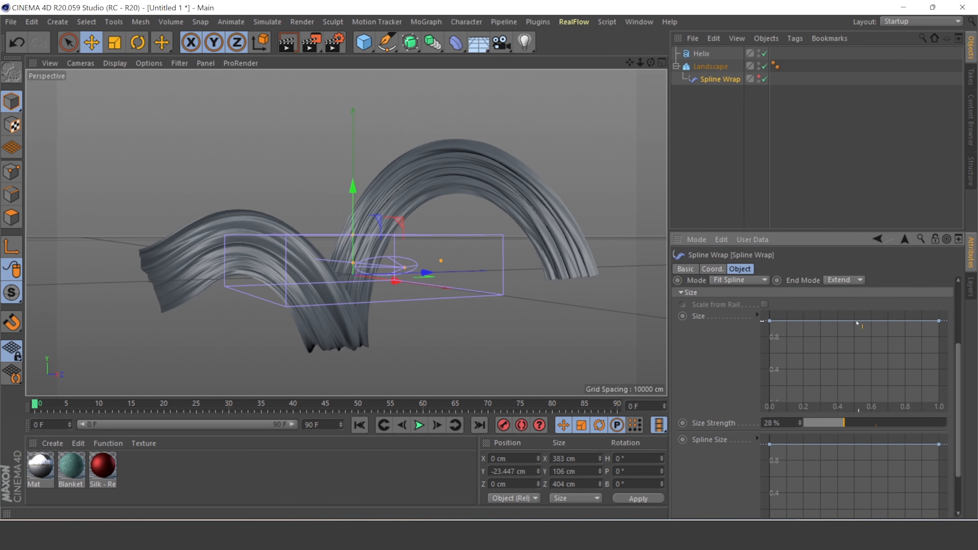
- Add a middle point to the Spline Wrap's Size curve and lower both end points to taper the strip's ends
mouse_move(938, 324)
left_mouse_down()
mouse_move(924, 414)
mouse_move(939, 324)
left_mouse_up()
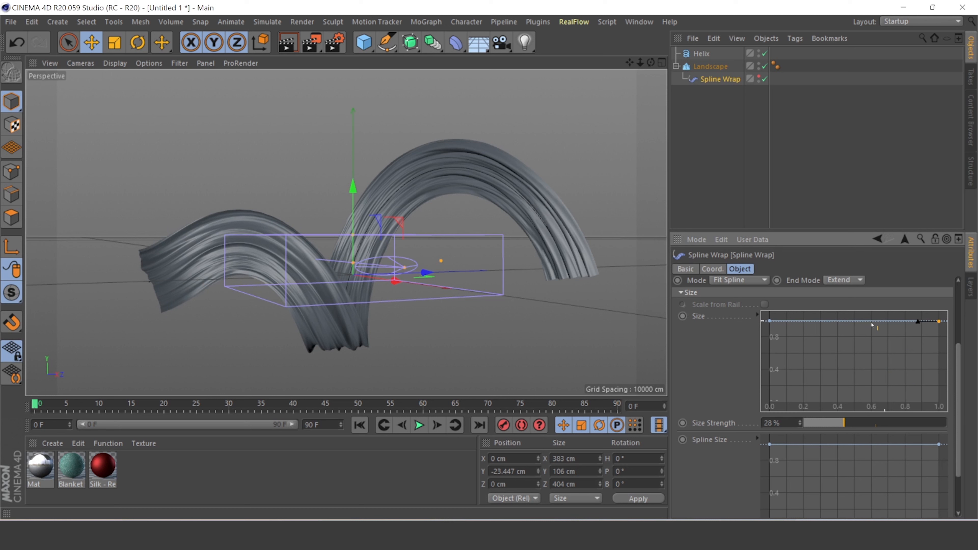
left_click(853, 322, "ctrl")
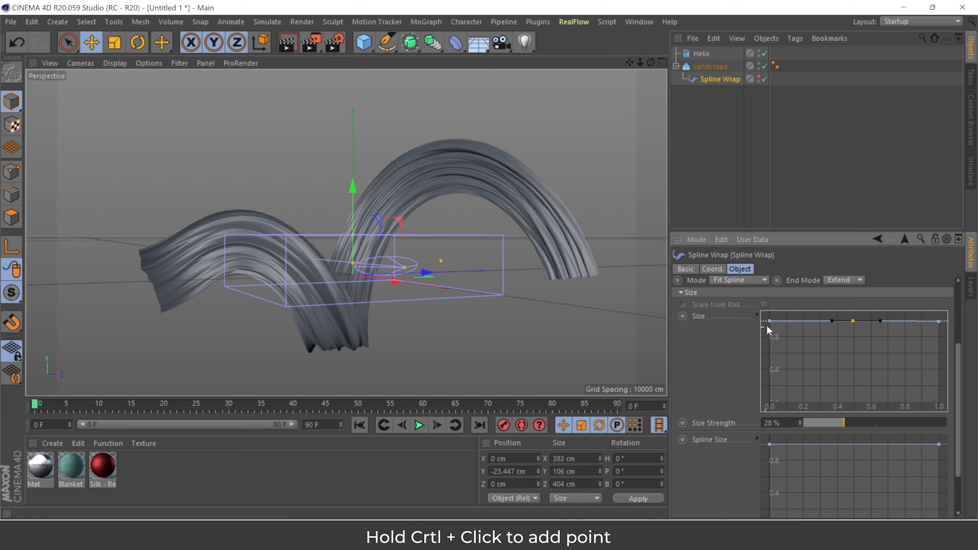
left_click_drag(770, 322, 764, 375)
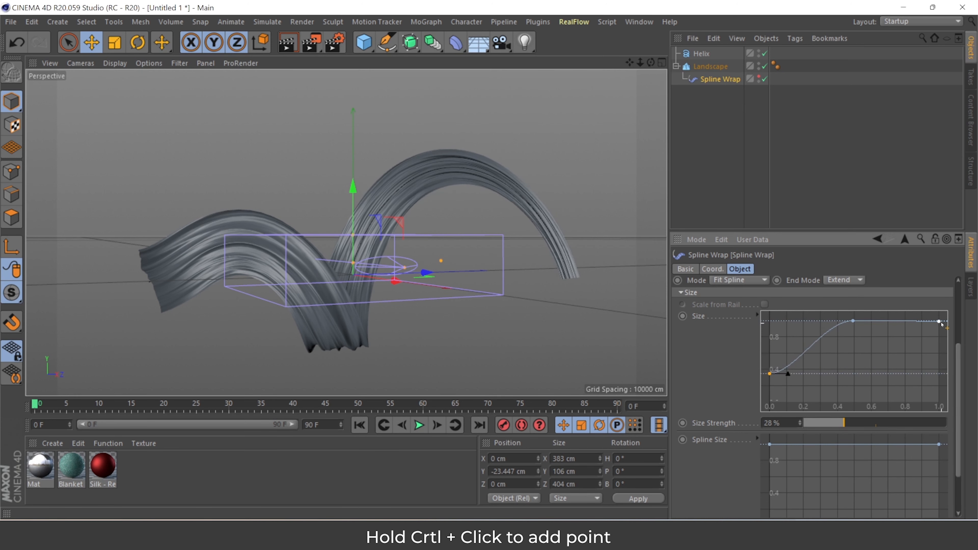
left_click_drag(940, 322, 927, 362)
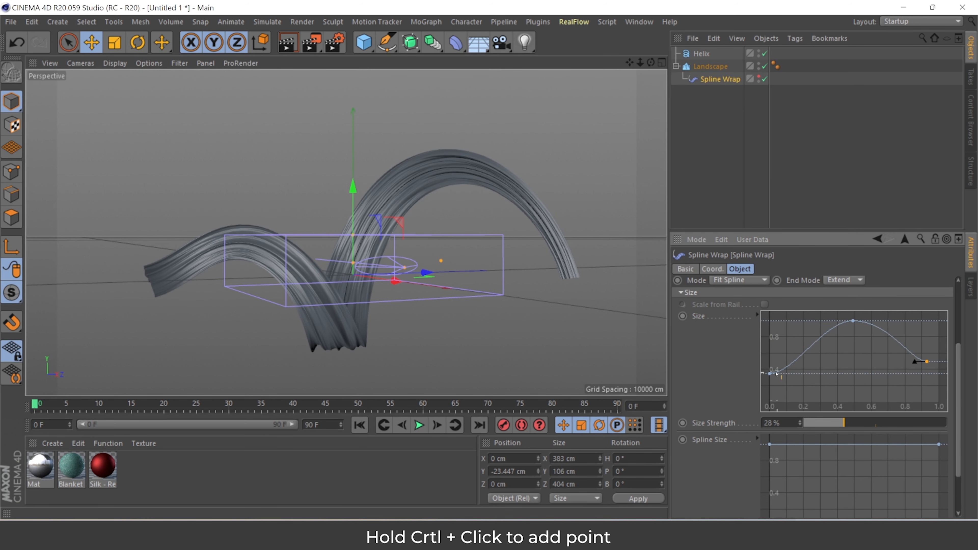
- Refine the Size curve by angling the start point's tangent upward, lowering the start to about 0.2 and adjusting the end point
left_click_drag(776, 374, 816, 370)
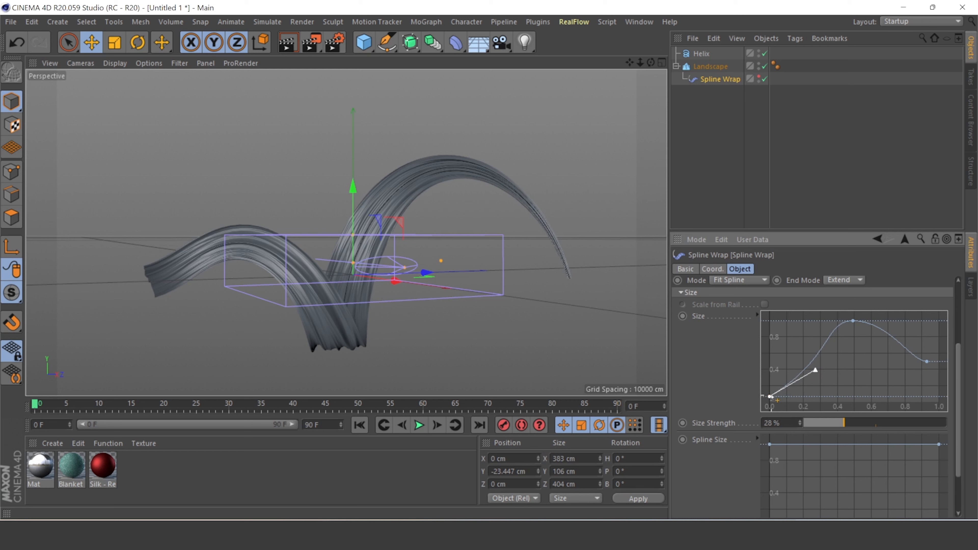
mouse_move(778, 400)
left_mouse_down()
mouse_move(778, 377)
mouse_move(775, 387)
left_mouse_up()
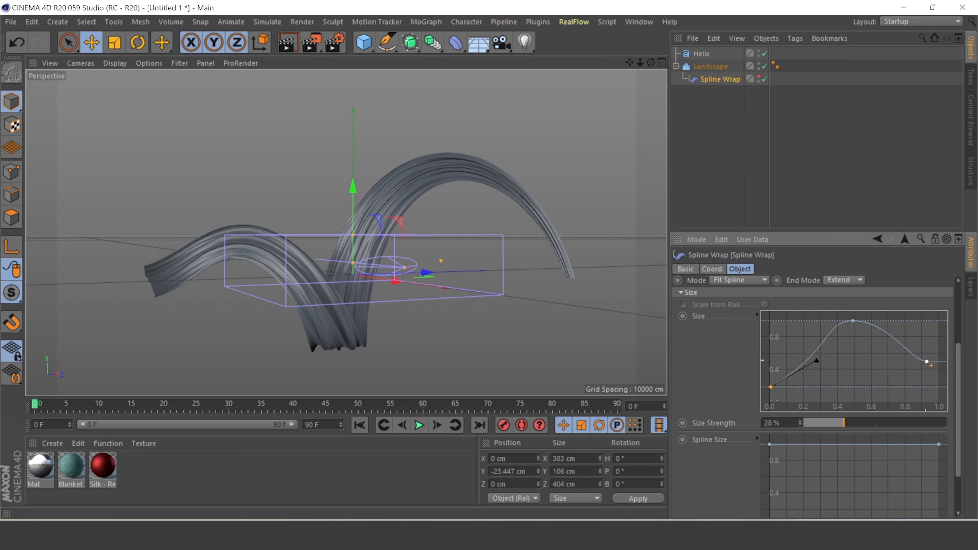
mouse_move(927, 362)
left_mouse_down()
mouse_move(873, 381)
mouse_move(918, 376)
mouse_move(884, 364)
mouse_move(939, 369)
left_mouse_up()
left_click_drag(936, 360, 933, 366)
- Set the helix's start radius to 250 cm, end radius to 0 cm and end angle to 761°
mouse_move(651, 63)
left_mouse_down()
mouse_move(620, 92)
mouse_move(651, 62)
left_mouse_up()
left_click(702, 52)
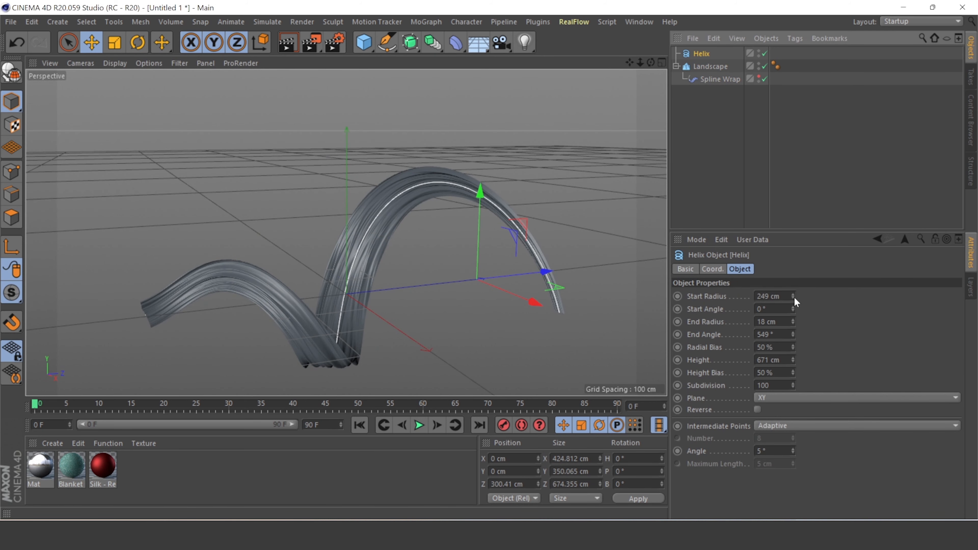
left_click_drag(794, 296, 792, 319)
mouse_move(630, 62)
left_mouse_down()
mouse_move(633, 5)
mouse_move(670, 62)
mouse_move(628, 84)
mouse_move(616, 56)
mouse_move(649, 55)
mouse_move(614, 85)
mouse_move(638, 61)
left_mouse_up()
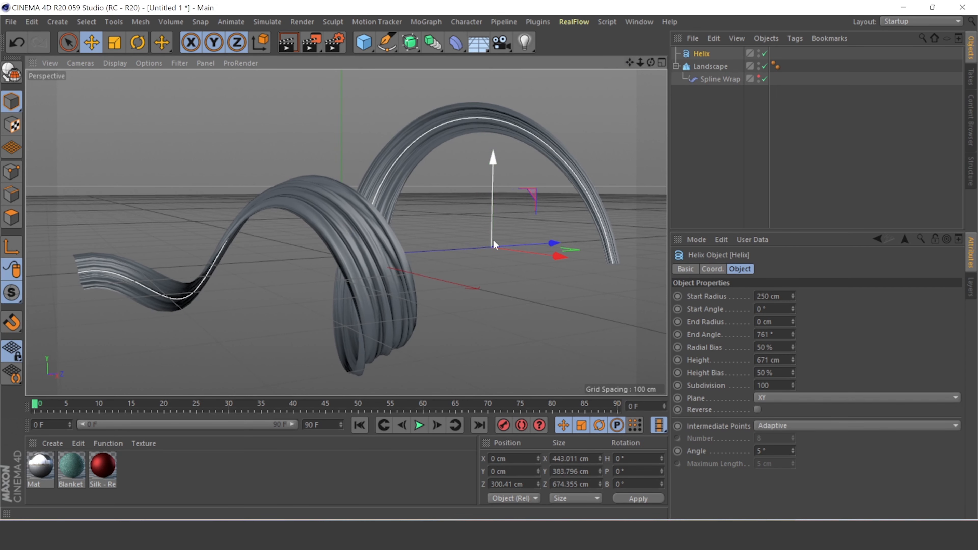
left_click(481, 274)
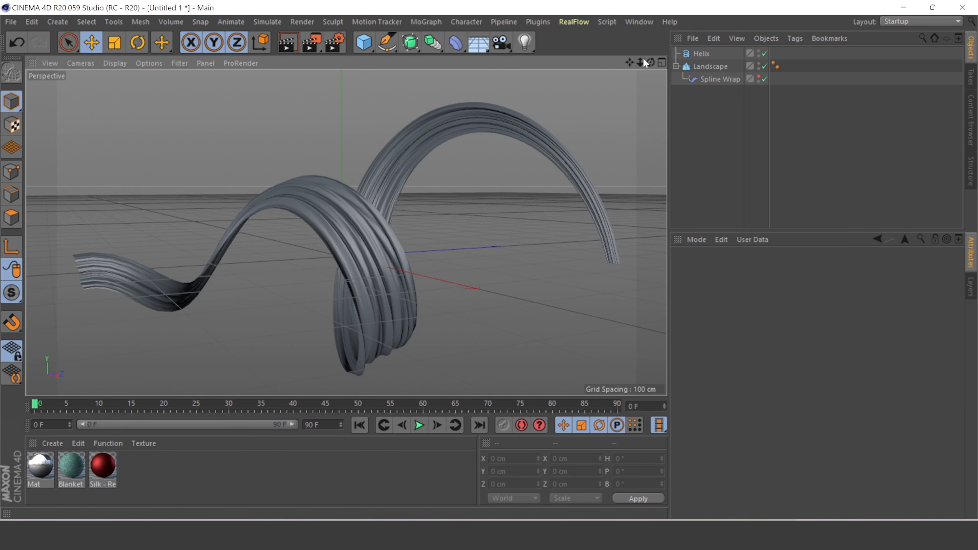
left_click_drag(630, 61, 635, 63)
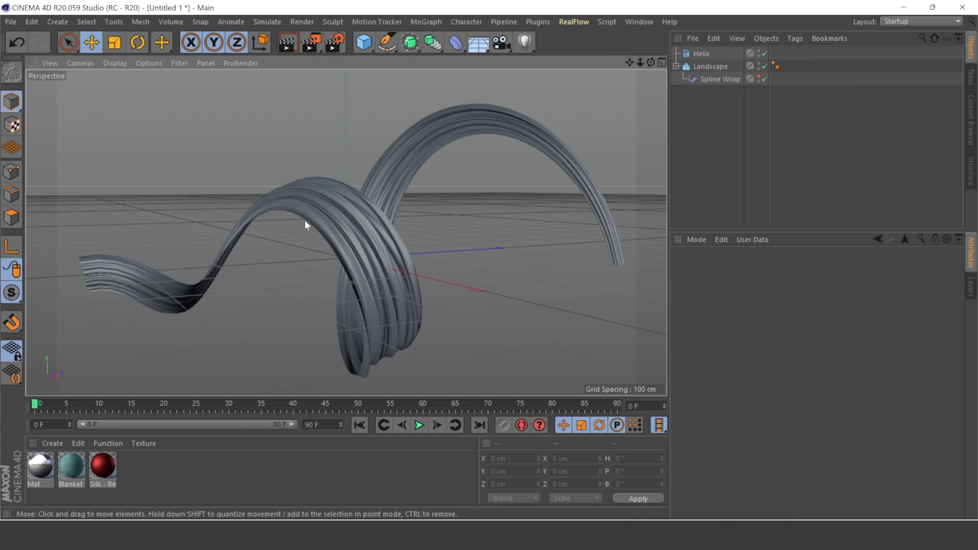
- Add a Cloth Surface, make the landscape its child, and select the Cloth Surface
left_click(311, 216)
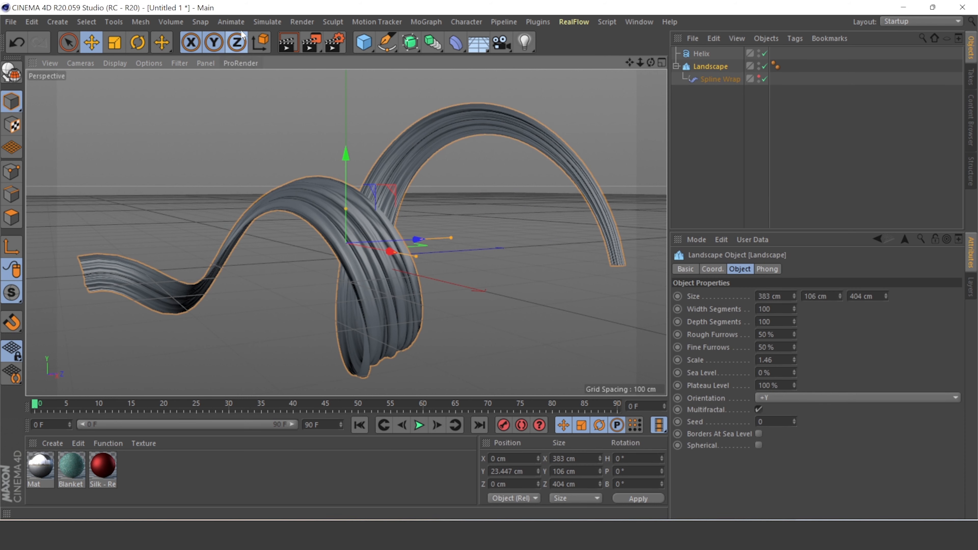
left_click(266, 22)
mouse_move(272, 39)
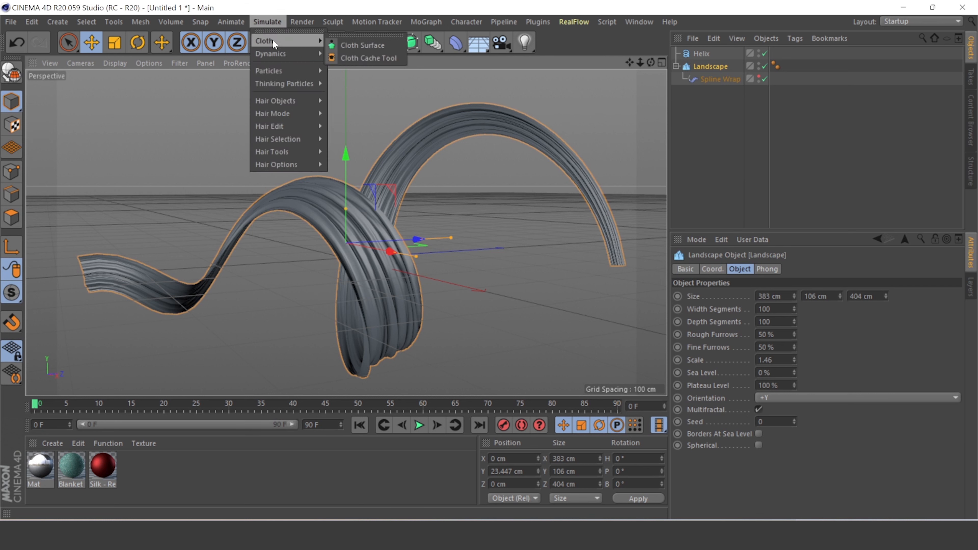
left_click(355, 45)
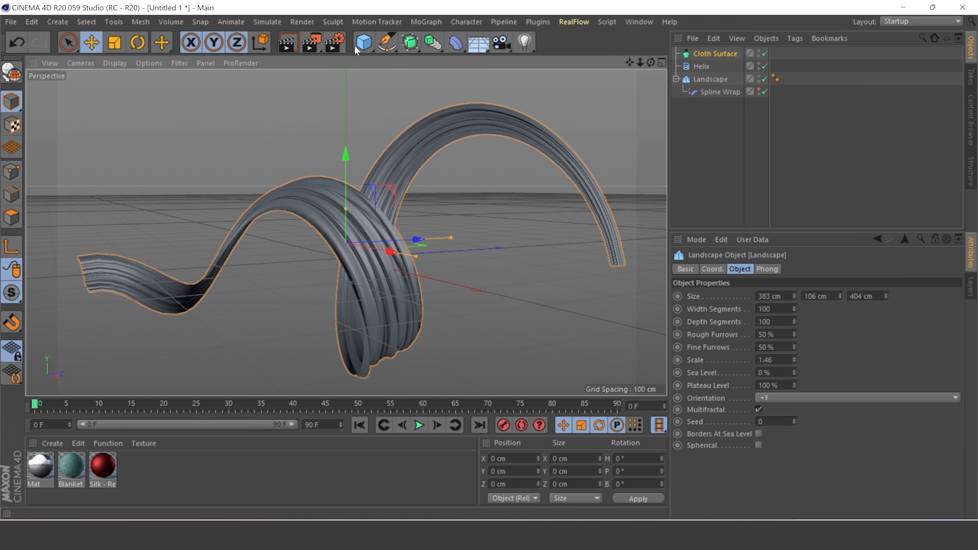
left_click(703, 80)
left_click_drag(714, 53, 714, 54)
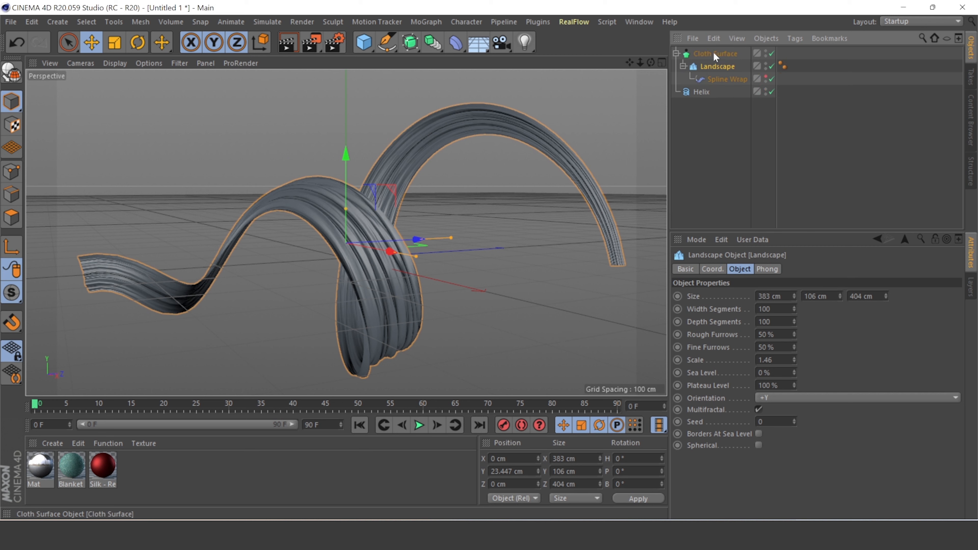
left_click(709, 54)
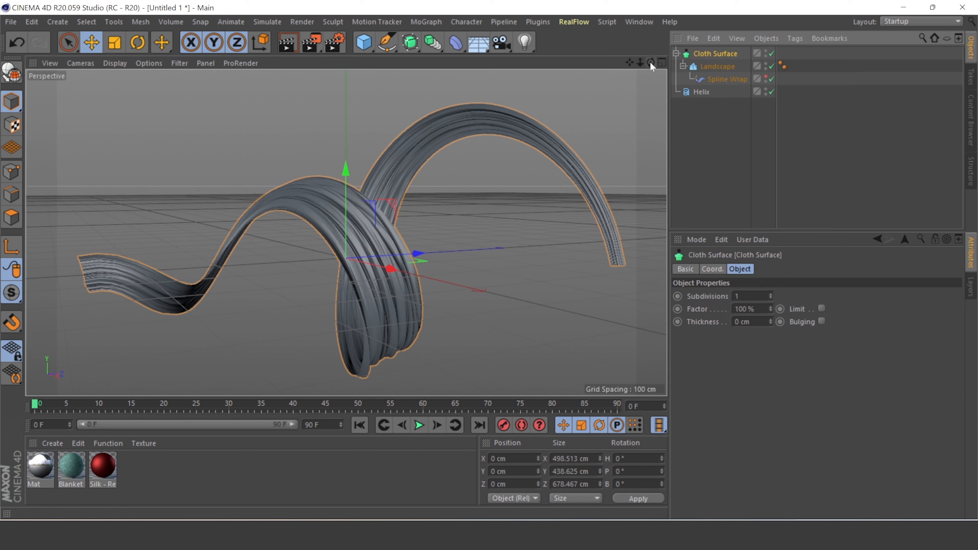
- Set the Cloth Surface's thickness to 4 cm
mouse_move(650, 62)
left_mouse_down()
mouse_move(632, 68)
mouse_move(650, 79)
left_mouse_up()
scroll(142, 243, "up", 4)
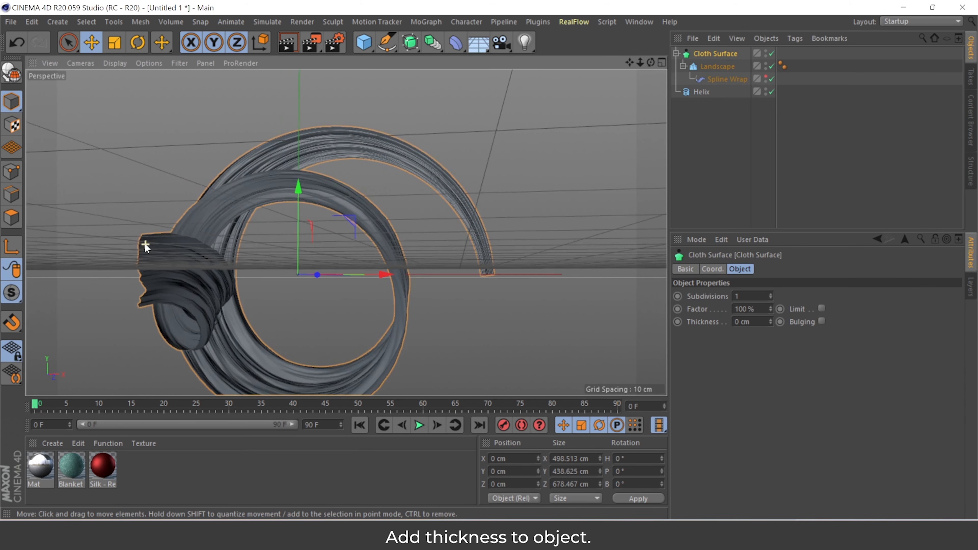
scroll(137, 240, "up", 1)
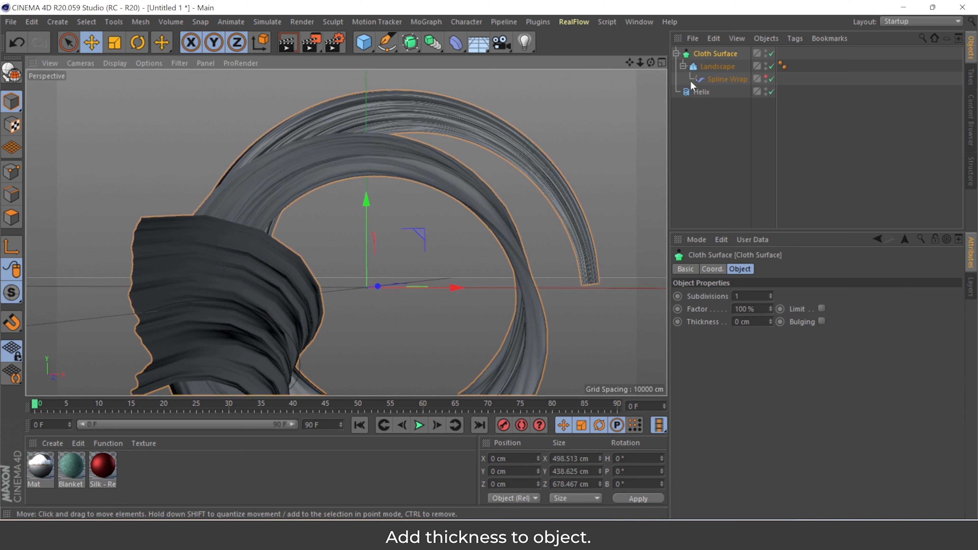
left_click(770, 320)
left_click(770, 320)
left_click(770, 321)
left_click(771, 320)
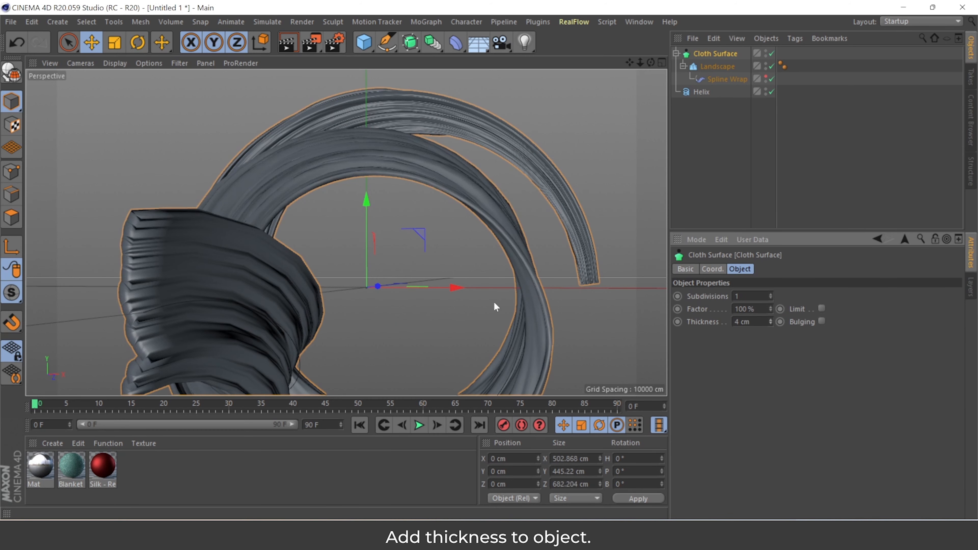
- Reduce the Cloth Surface's thickness to 1 cm and inspect the strip's edge up close
left_click_drag(650, 63, 616, 65)
left_click_drag(96, 255, 128, 245, "alt")
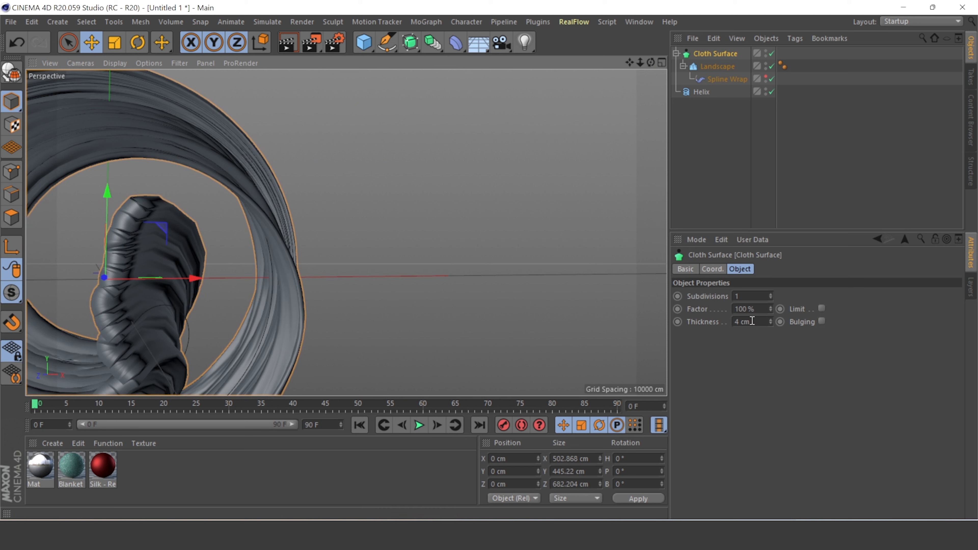
left_click_drag(770, 324, 771, 321)
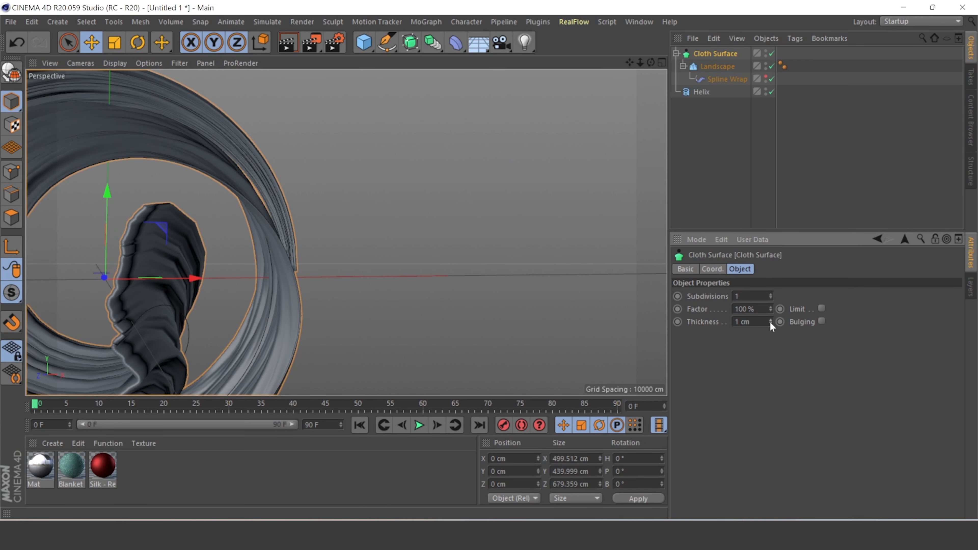
left_click_drag(347, 232, 345, 232, "alt")
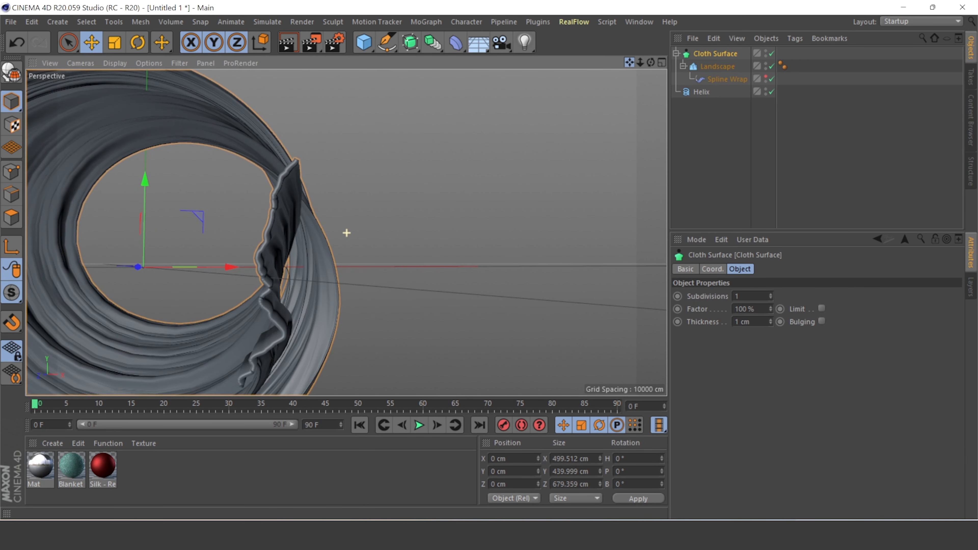
- Set the Cloth Surface's thickness to 3 cm
left_click(771, 323)
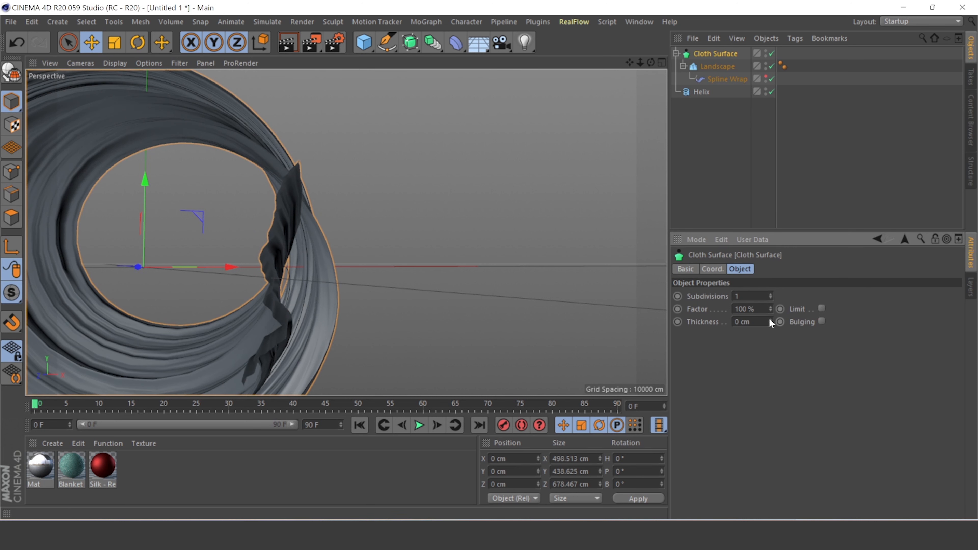
left_click(770, 319)
left_click(770, 319)
left_click(770, 319)
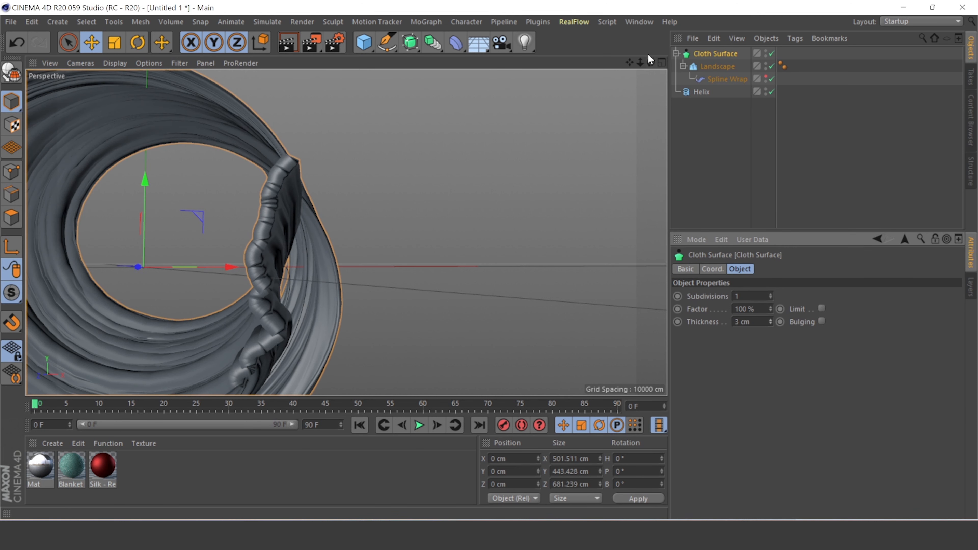
left_click_drag(651, 63, 584, 118)
mouse_move(650, 62)
left_mouse_down()
mouse_move(563, 79)
mouse_move(531, 56)
mouse_move(593, 58)
mouse_move(608, 71)
mouse_move(621, 58)
mouse_move(605, 45)
mouse_move(675, 59)
mouse_move(617, 61)
mouse_move(647, 61)
left_mouse_up()
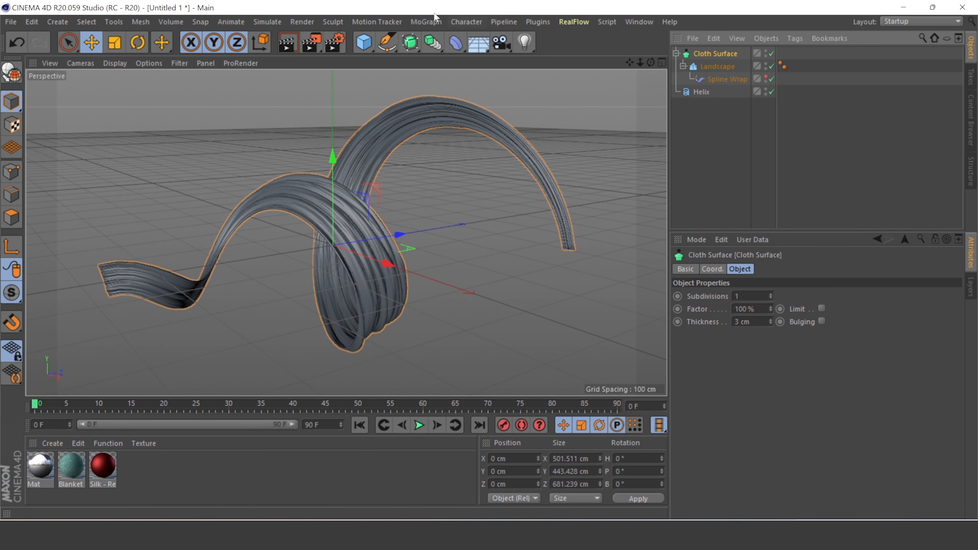
- Add a Subdivision Surface and make the Cloth Surface its child to smooth the shape
left_click_drag(414, 43, 457, 53)
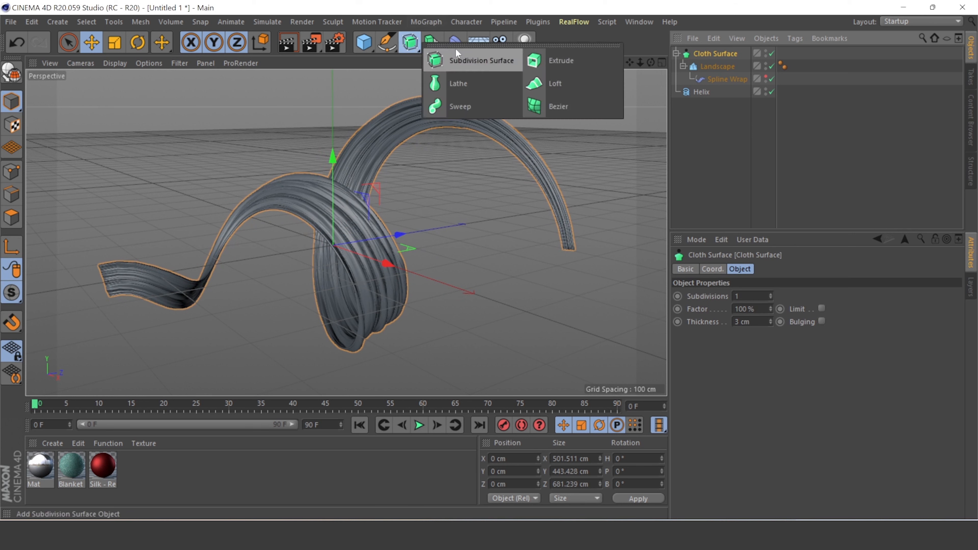
left_click(487, 57)
left_click_drag(705, 65, 711, 52)
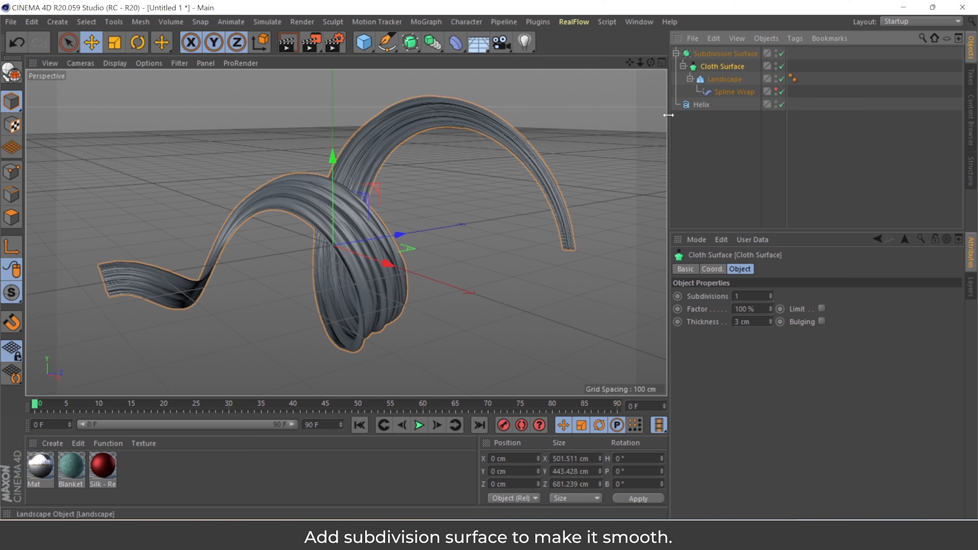
left_click(496, 239)
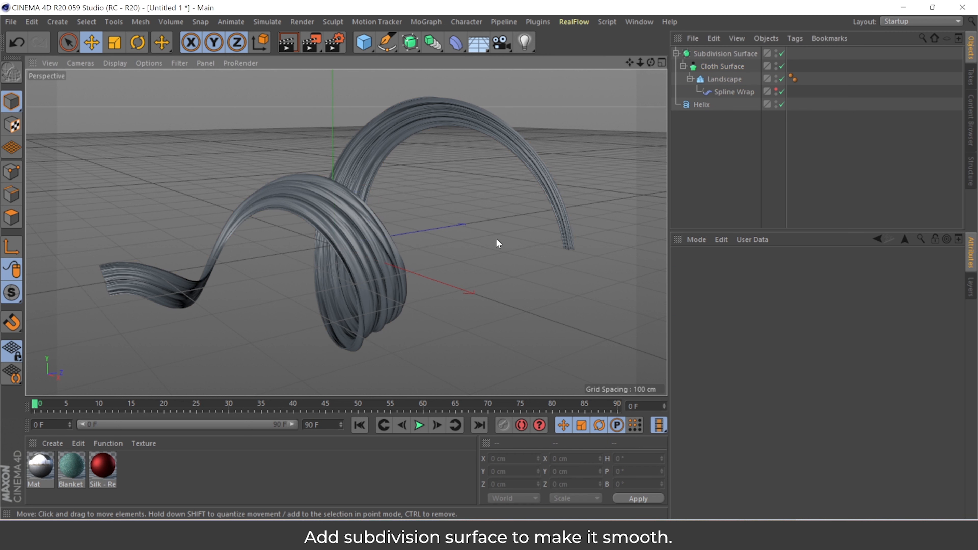
- Raise the Subdivision Surface's editor subdivision level to 3 and deselect the object
left_click(728, 53)
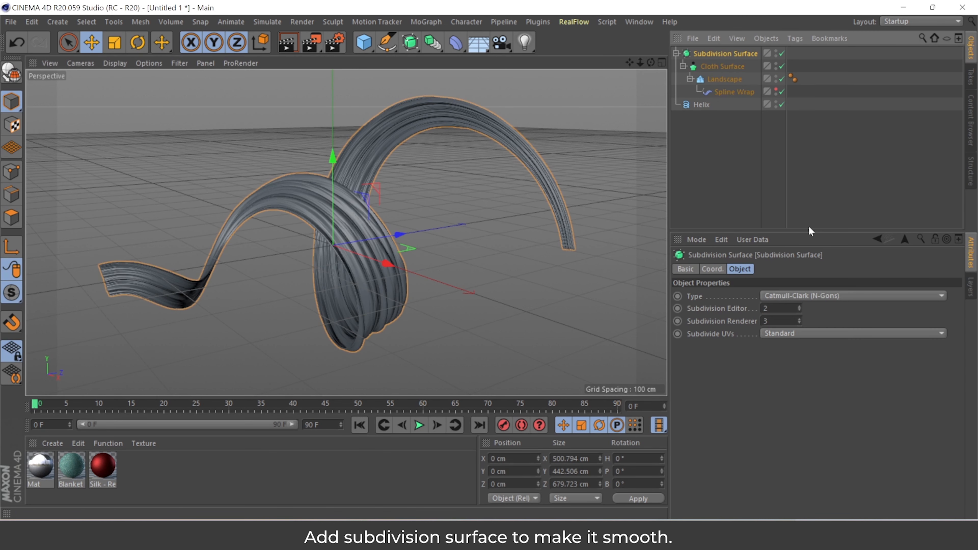
left_click(799, 307)
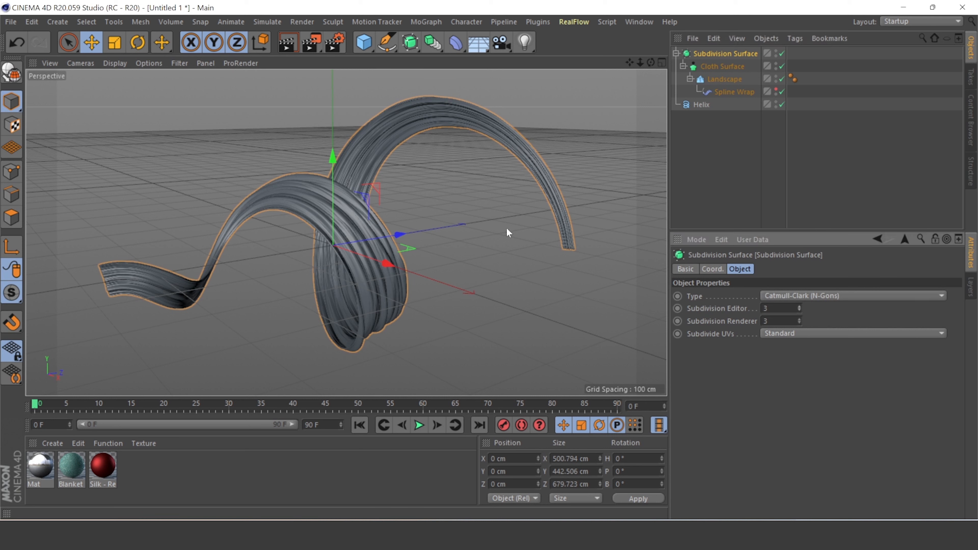
left_click(799, 306)
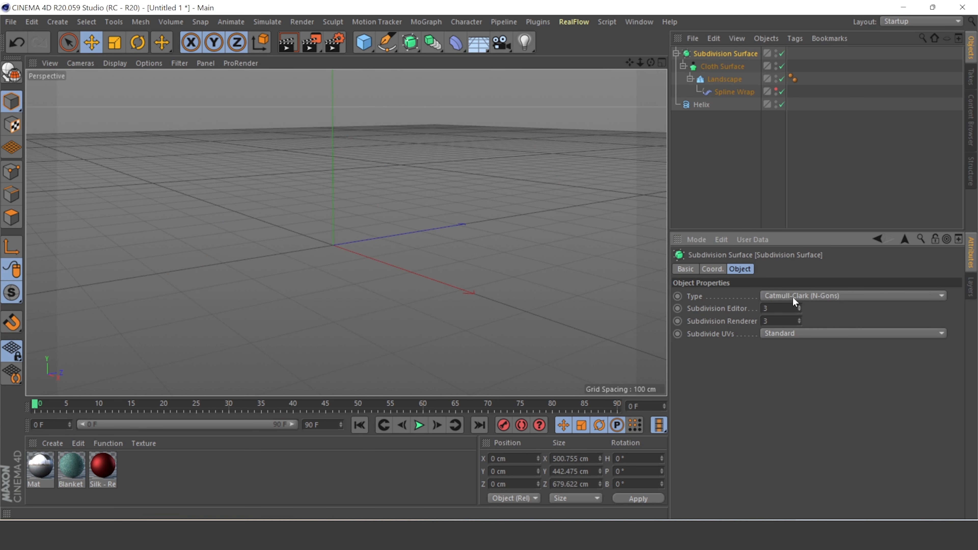
left_click(464, 195)
left_click_drag(630, 63, 653, 62)
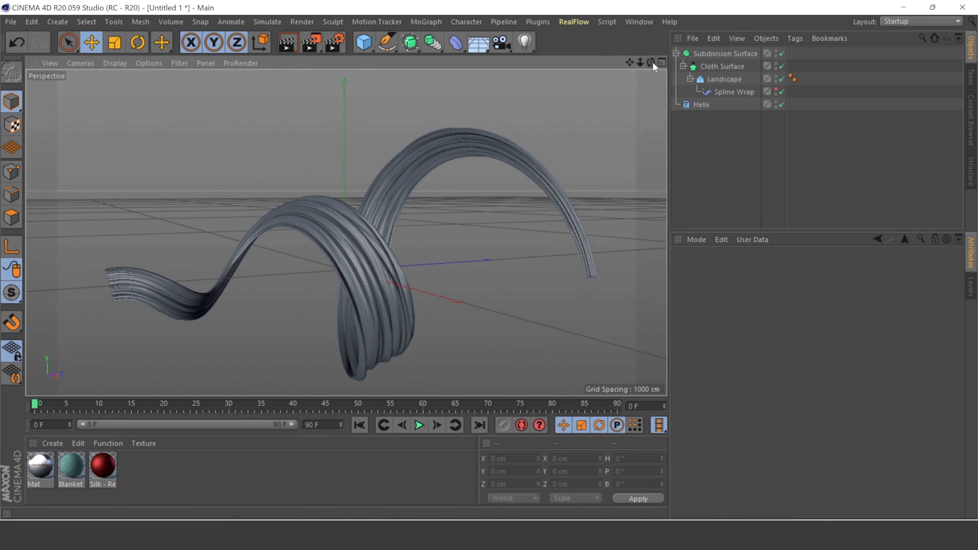
- Apply the Blanket material to the Cloth Surface and test-render the perspective view
left_click(675, 54)
left_click(675, 53)
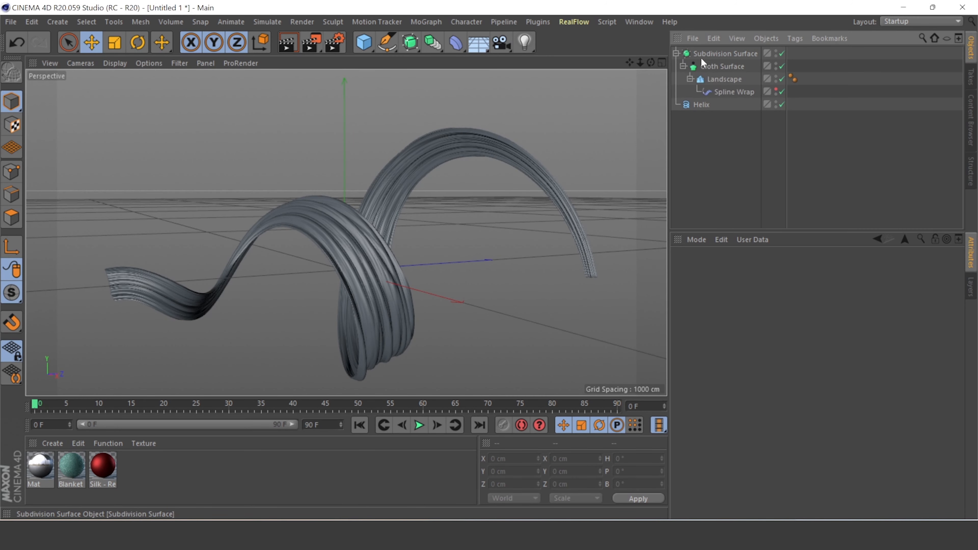
left_click(72, 467)
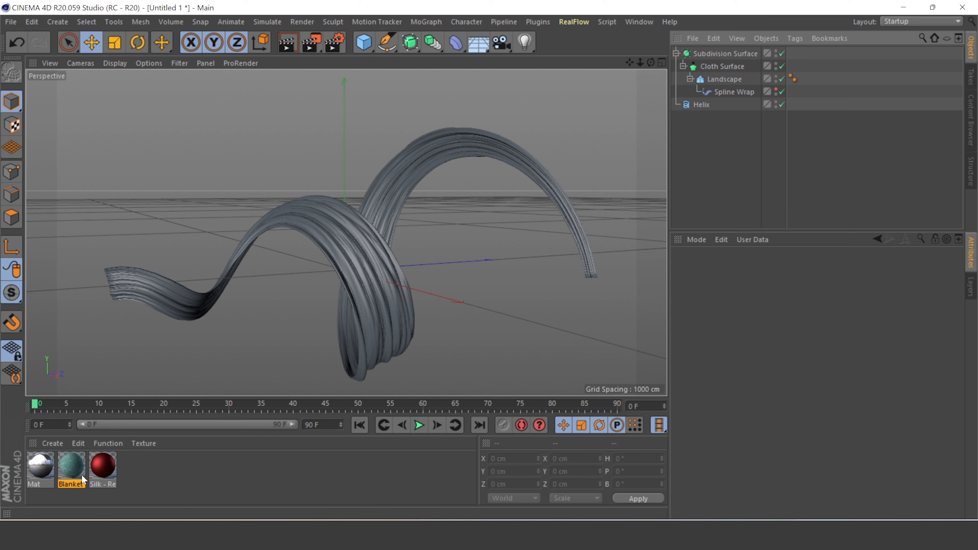
left_click_drag(75, 470, 610, 122)
left_click_drag(714, 74, 719, 65)
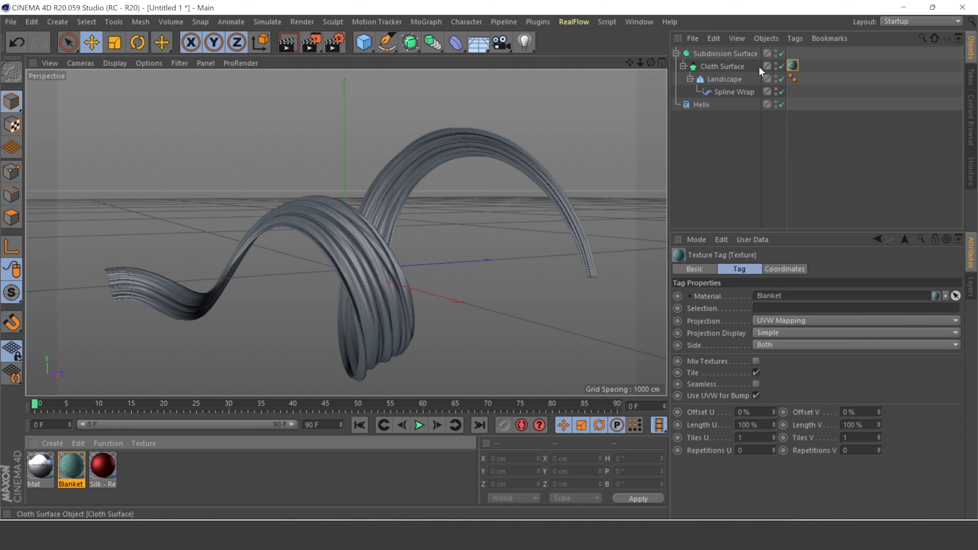
left_click(781, 53)
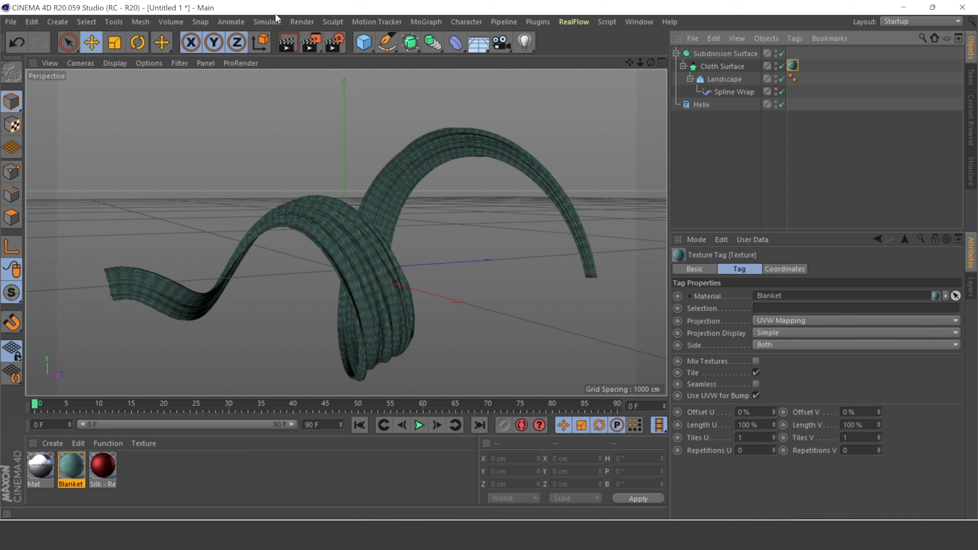
left_click(285, 43)
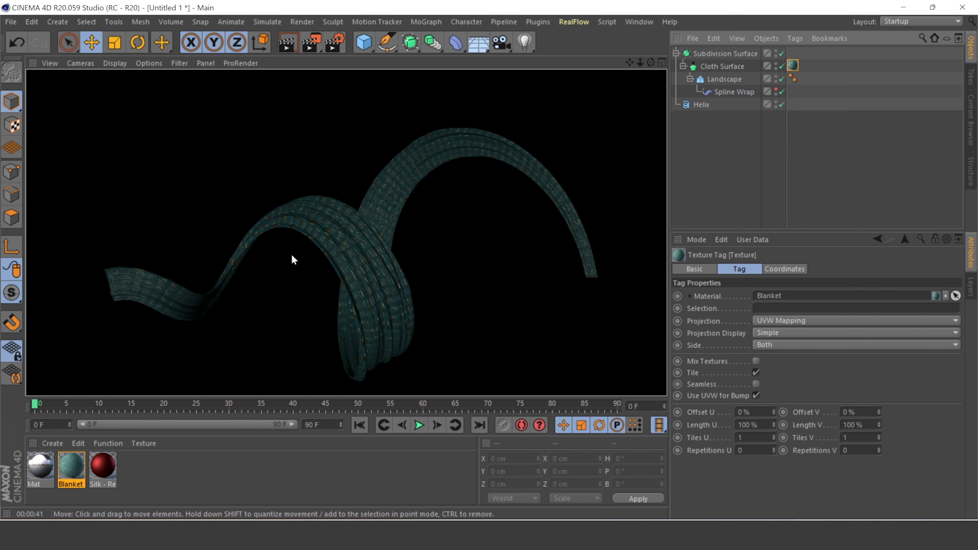
left_click(451, 278)
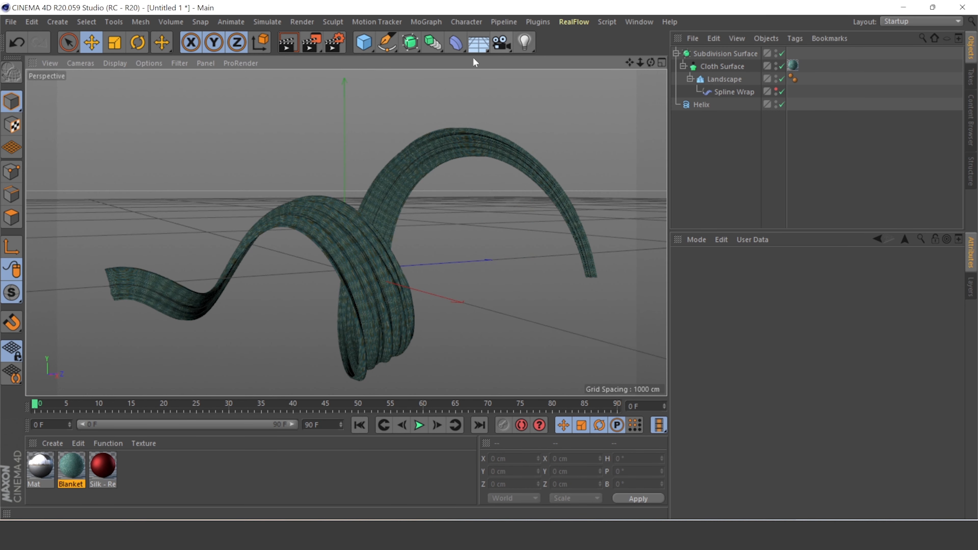
- Add a Sky object textured with the Mat material and test-render the perspective view
left_click(478, 49)
left_click(517, 79)
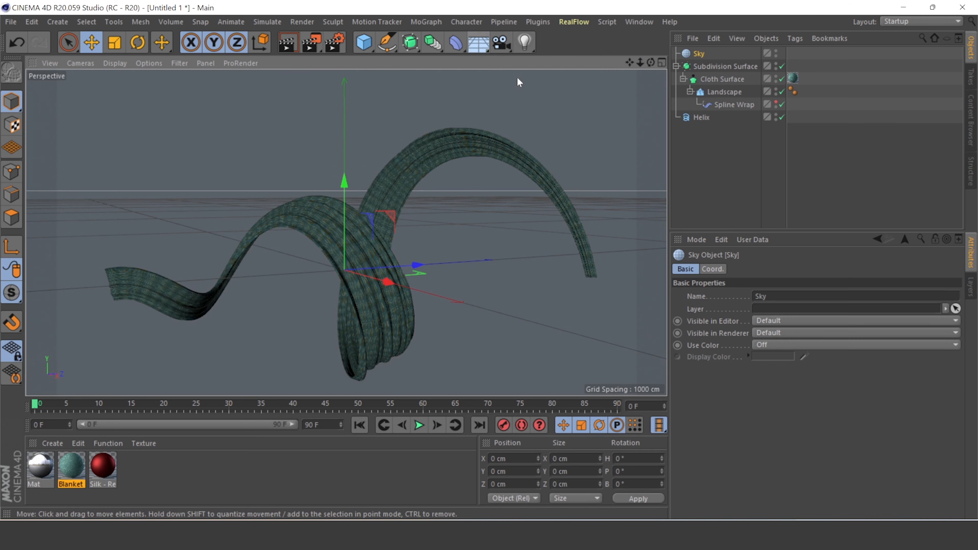
left_click_drag(38, 478, 144, 378)
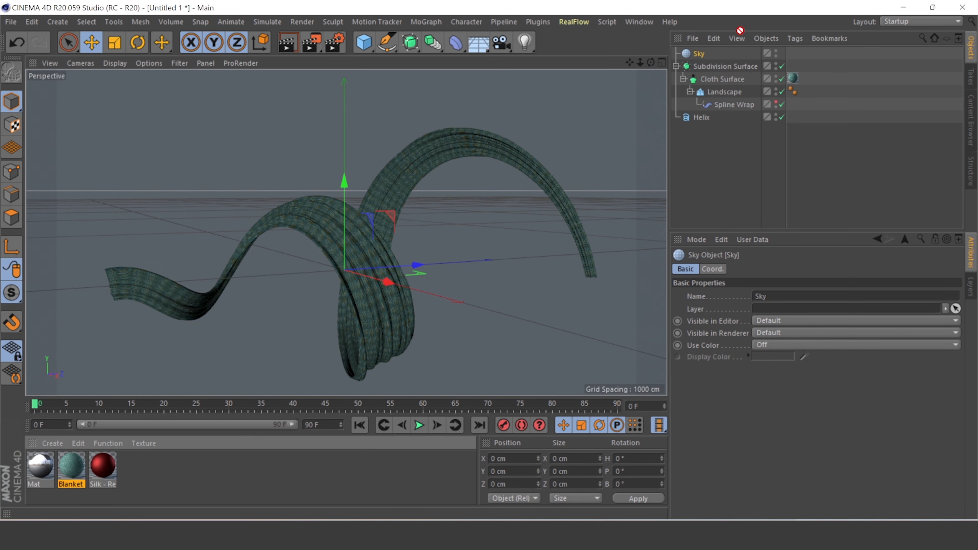
left_click_drag(704, 55, 701, 55)
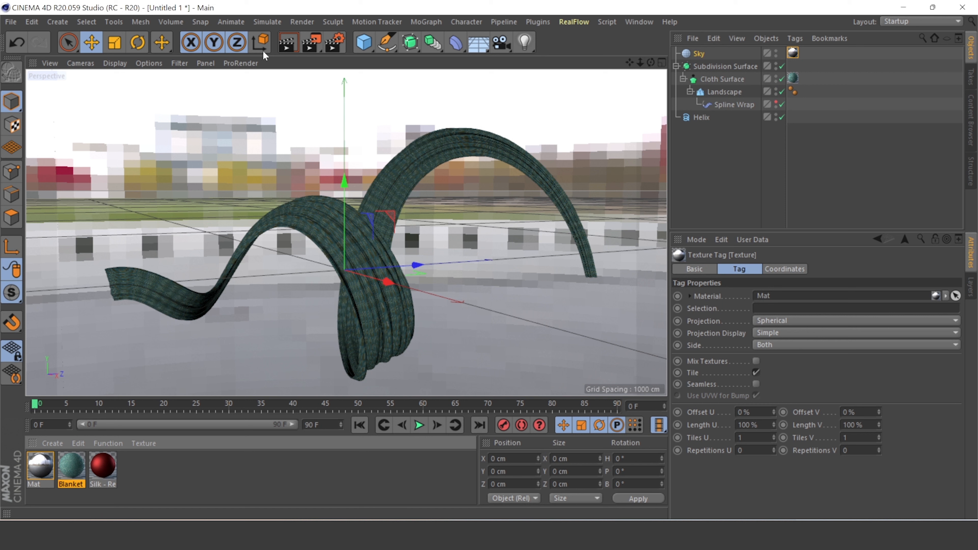
left_click(287, 42)
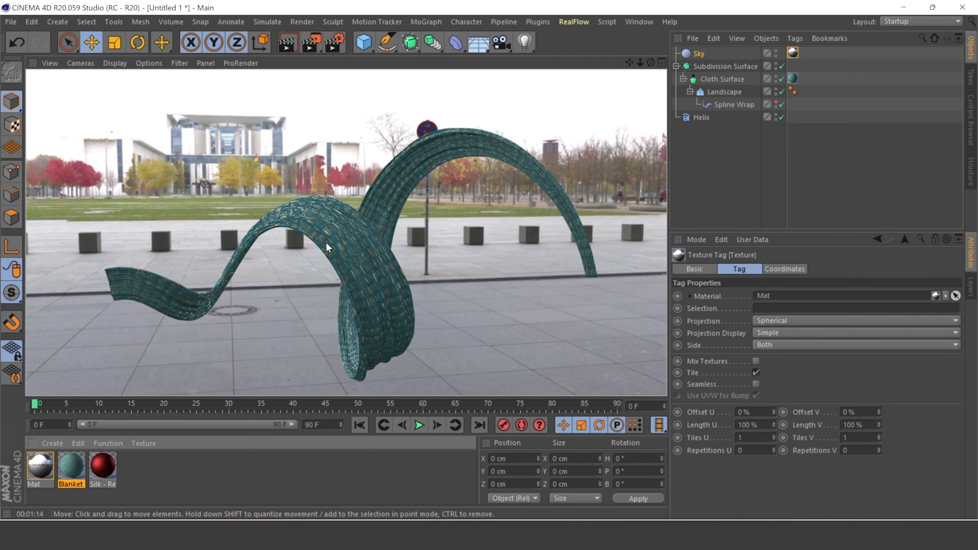
left_click(463, 238)
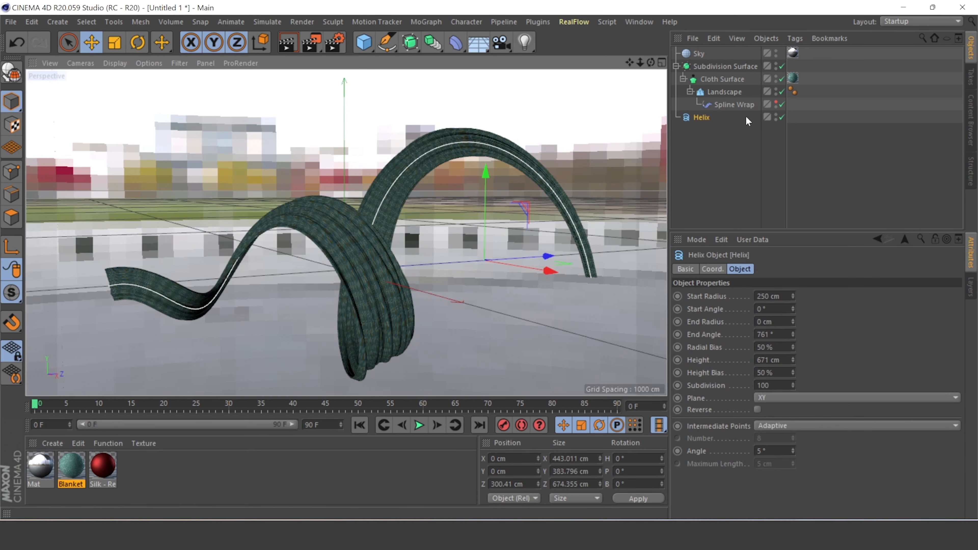
- Add a Compositing tag to the Sky with Seen by Camera turned off, and test-render the view
left_click(697, 55)
right_click(697, 52)
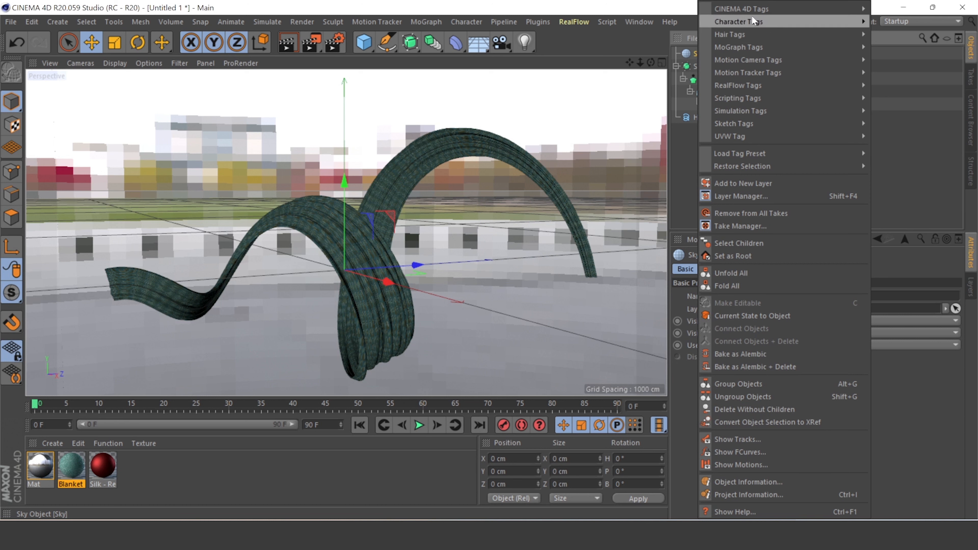
mouse_move(768, 8)
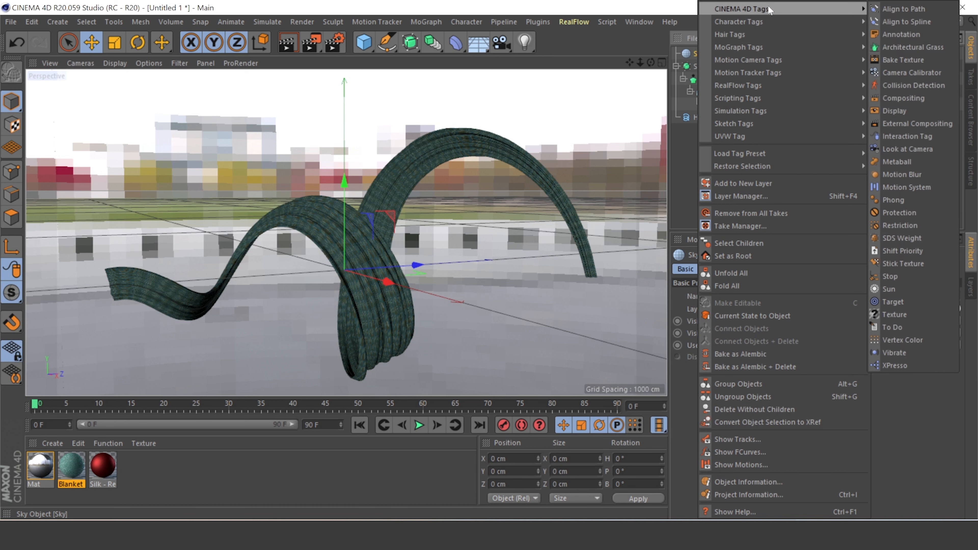
left_click(905, 97)
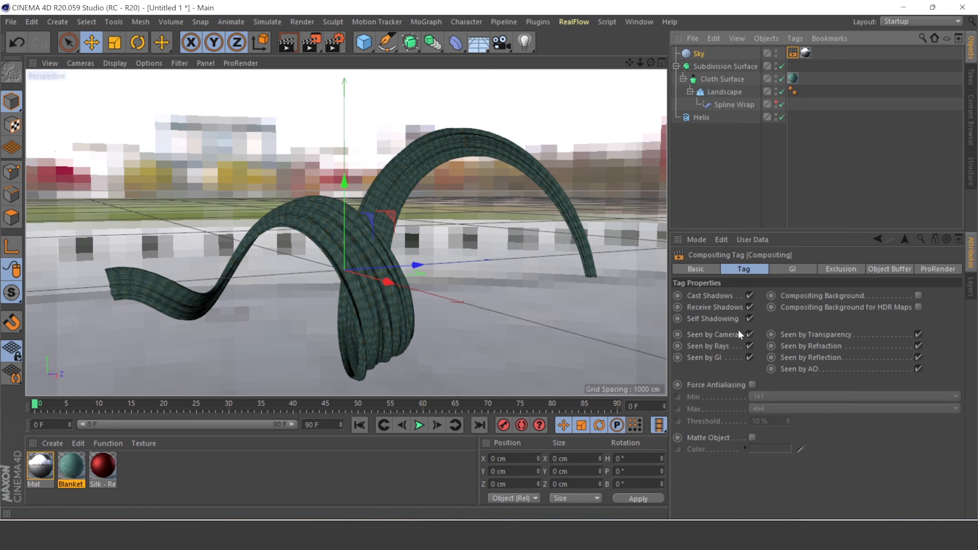
left_click(749, 334)
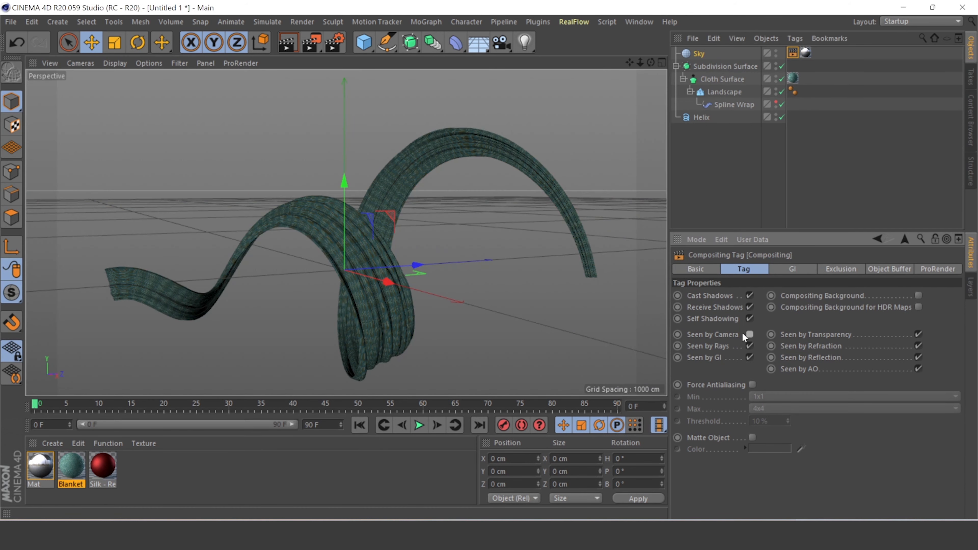
left_click(287, 43)
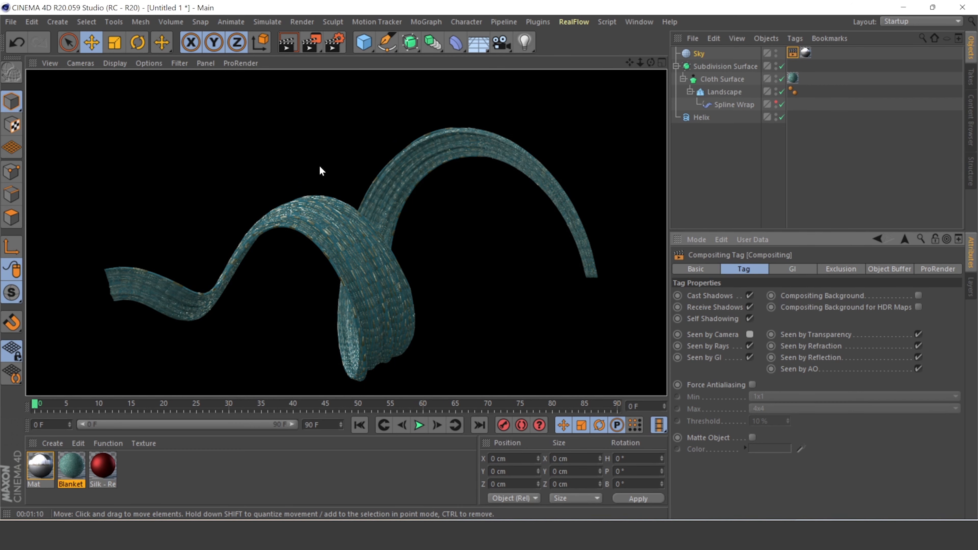
left_click(324, 163)
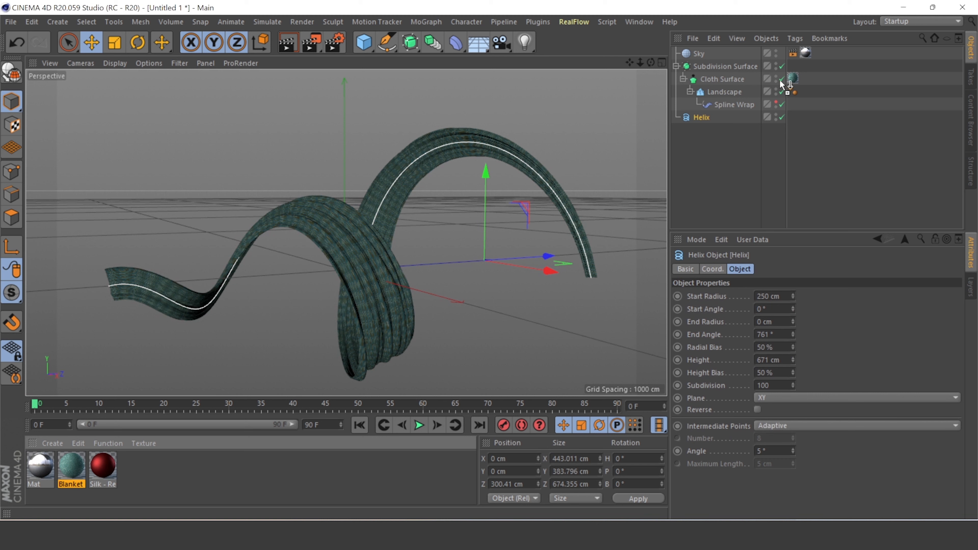
- Replace the Cloth Surface's Blanket material with the red Silk material and test-render the view
left_click_drag(793, 77, 793, 78)
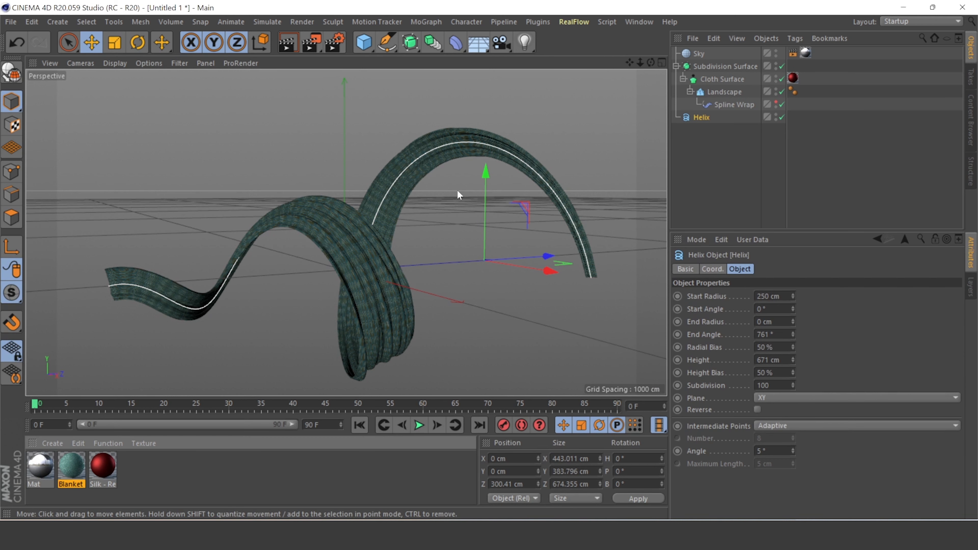
left_click(288, 43)
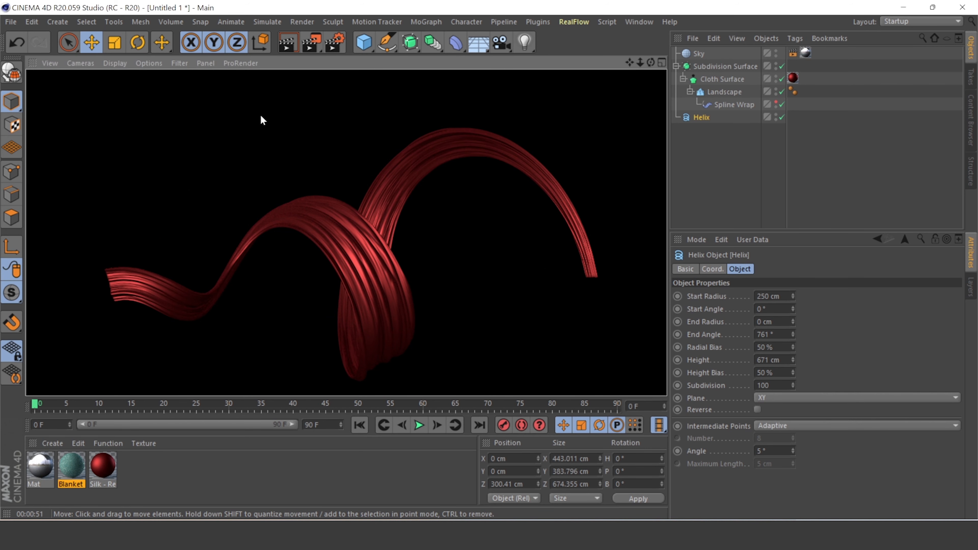
left_click(260, 114)
- Disable the Subdivision Surface and select it to open its settings
left_click(781, 66)
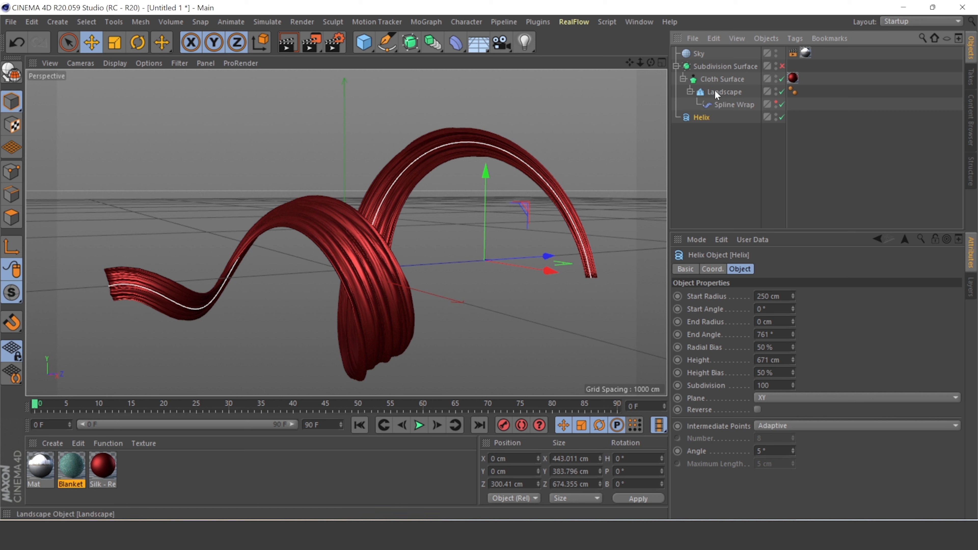
left_click(716, 65)
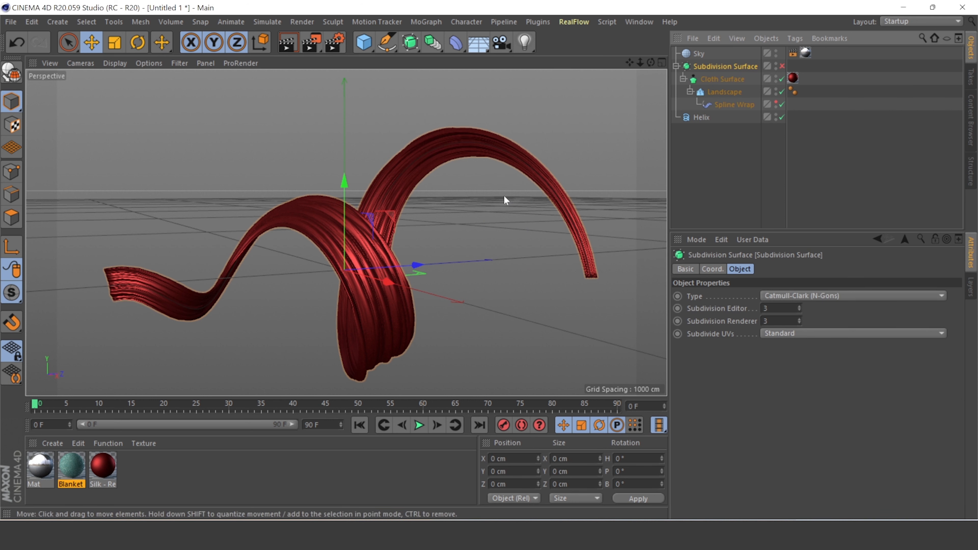